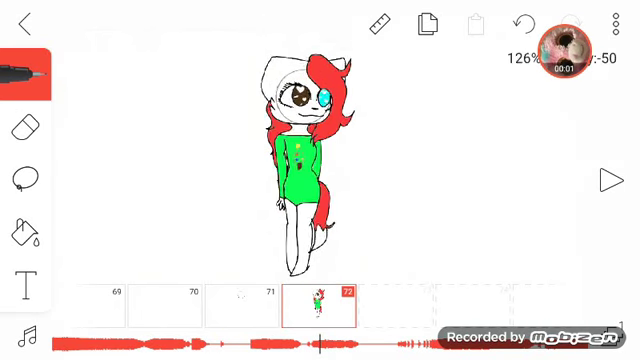
scroll(318, 160, "down", 3)
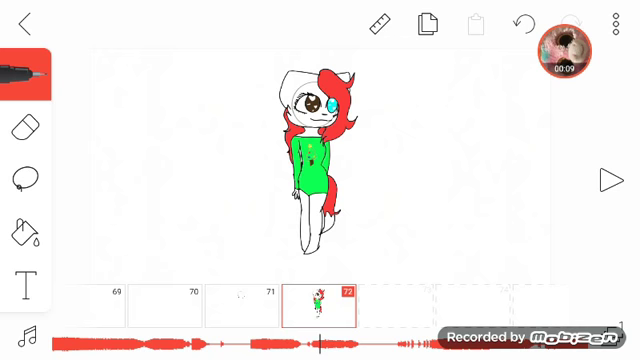
scroll(320, 160, "up", 2)
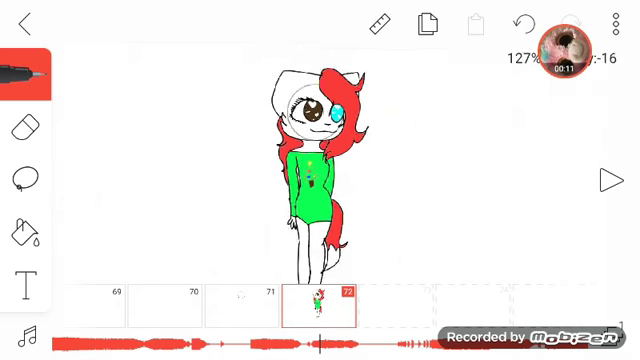
scroll(320, 160, "up", 2)
scroll(320, 160, "up", 1)
scroll(320, 160, "up", 1)
scroll(320, 160, "down", 1)
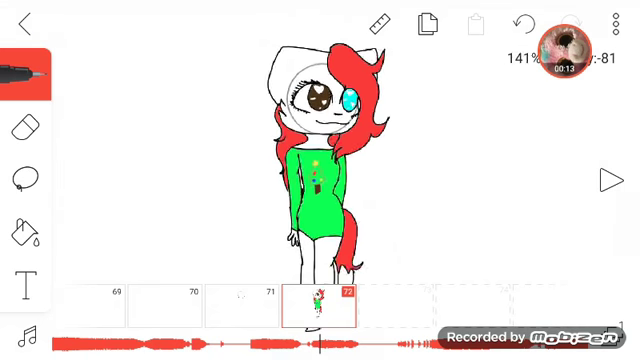
scroll(320, 160, "down", 2)
scroll(320, 160, "down", 1)
Add a new empty frame 73 after the finished frame 72
left_click(395, 305)
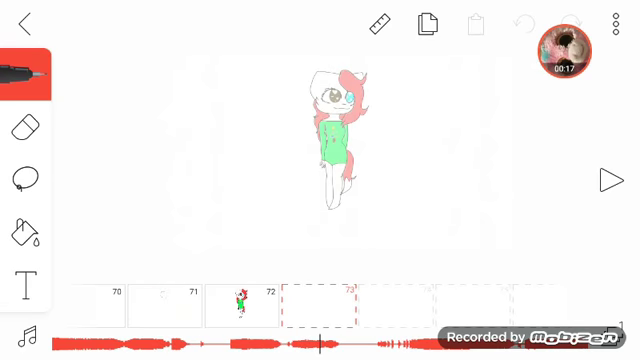
scroll(320, 160, "up", 3)
scroll(320, 160, "up", 1)
scroll(320, 160, "up", 2)
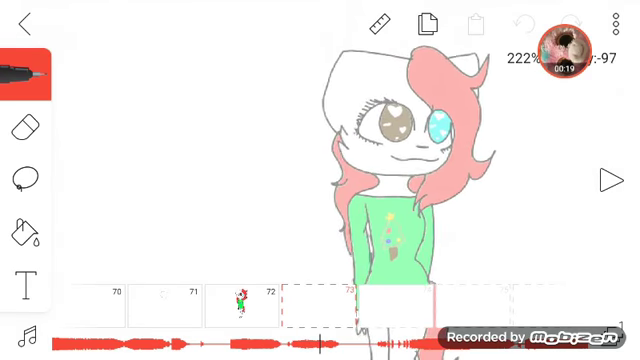
scroll(400, 160, "up", 2)
scroll(400, 160, "down", 1)
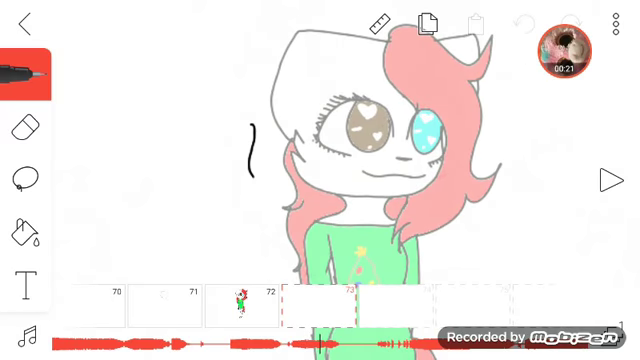
scroll(320, 160, "up", 2)
scroll(320, 160, "up", 2)
Sketch black outline curves around the face and along the left of the torso
left_click(523, 23)
left_click_drag(170, 82, 250, 195)
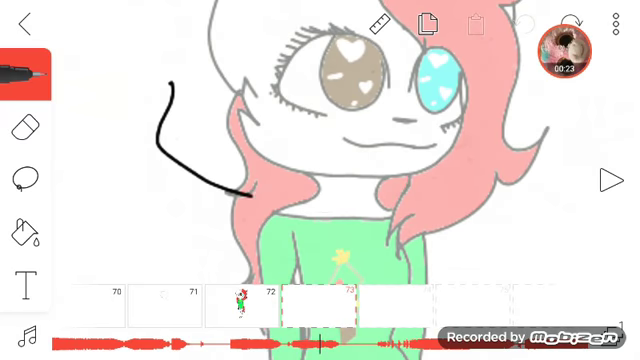
scroll(320, 150, "up", 2)
scroll(320, 150, "up", 1)
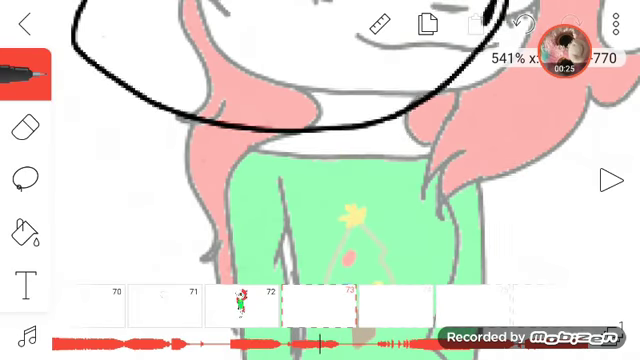
scroll(320, 150, "up", 2)
mouse_move(107, 103)
left_mouse_down()
mouse_move(393, 200)
mouse_move(470, 45)
left_mouse_up()
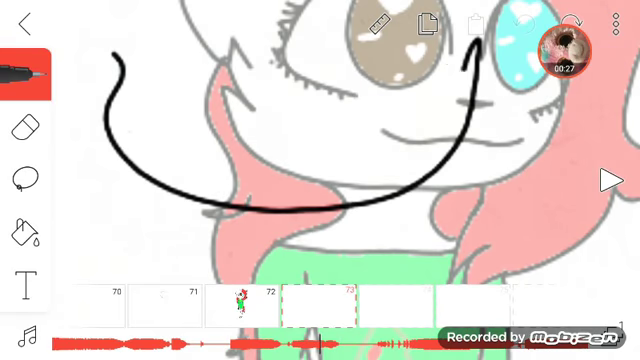
scroll(320, 160, "up", 2)
scroll(320, 160, "up", 1)
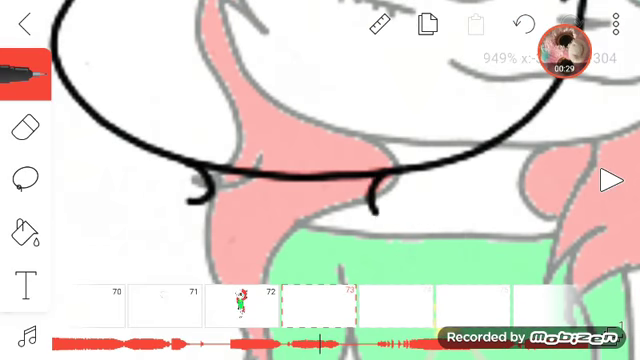
scroll(320, 160, "down", 3)
scroll(320, 160, "up", 2)
scroll(320, 160, "up", 1)
scroll(320, 160, "down", 1)
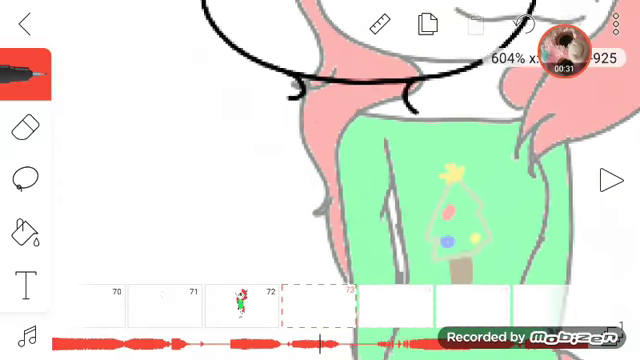
scroll(320, 160, "up", 2)
left_click_drag(236, 111, 210, 179)
left_click_drag(264, 111, 243, 271)
scroll(320, 160, "down", 1)
scroll(320, 160, "down", 2)
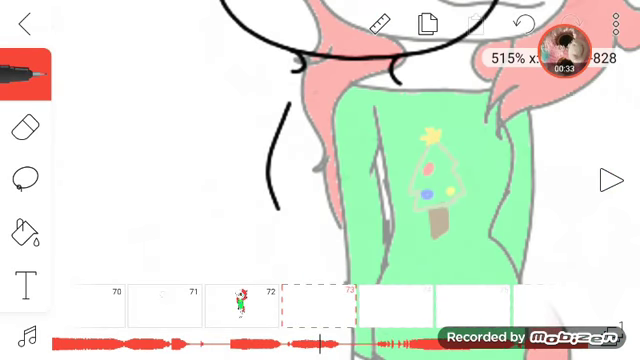
scroll(320, 160, "down", 2)
scroll(320, 160, "up", 3)
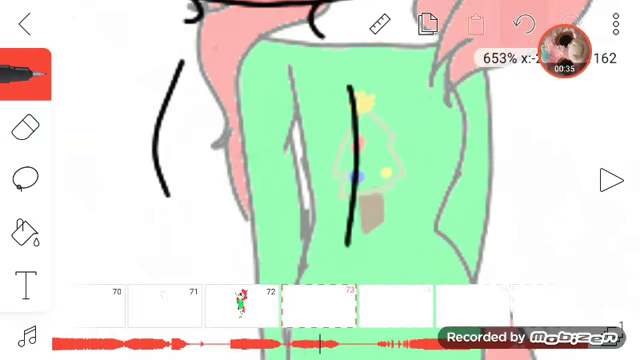
scroll(320, 160, "down", 1)
scroll(320, 160, "down", 1)
scroll(320, 160, "down", 1)
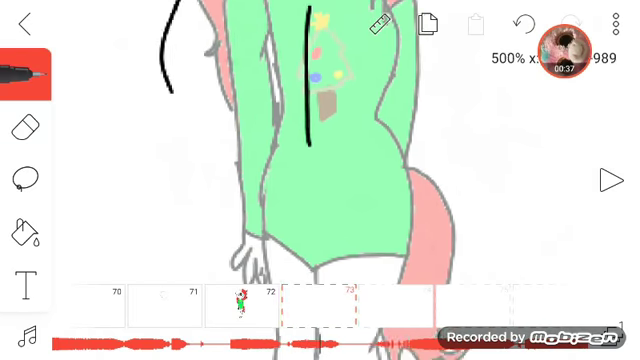
scroll(320, 160, "up", 1)
Draw long outline strokes down the body's left side, undoing the bad attempts
left_click(523, 25)
scroll(320, 160, "down", 1)
scroll(320, 160, "down", 1)
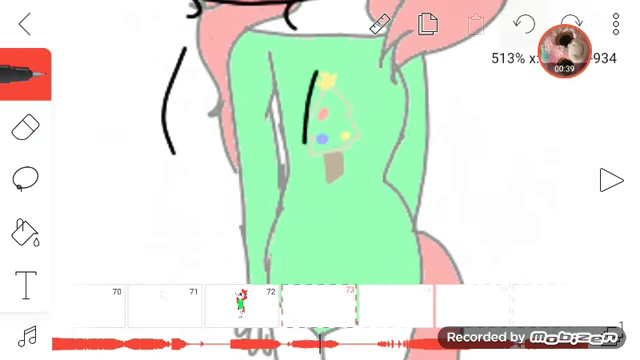
scroll(320, 160, "down", 1)
left_click_drag(293, 110, 330, 255)
scroll(320, 160, "down", 2)
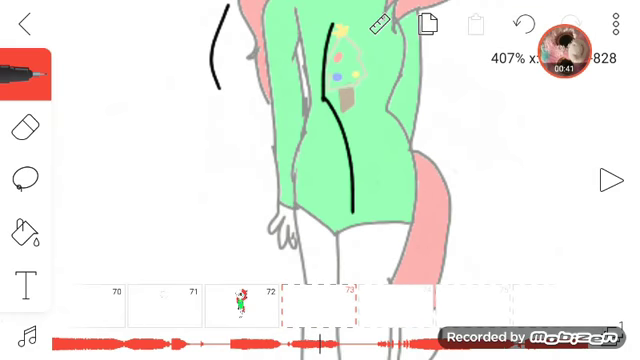
left_click(523, 25)
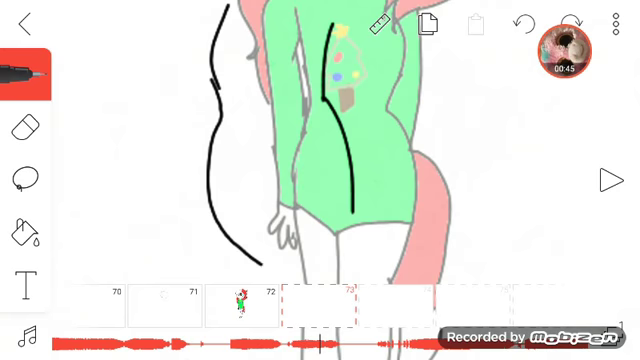
left_click(523, 25)
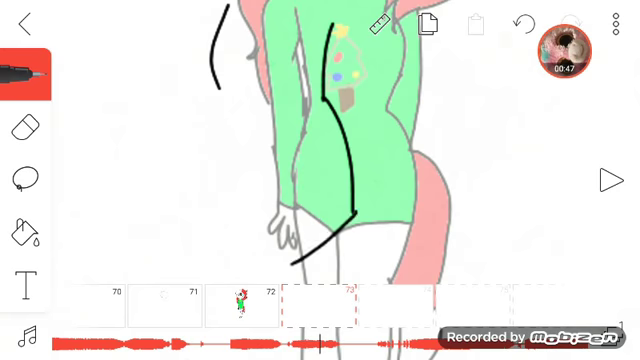
left_click_drag(200, 60, 250, 255)
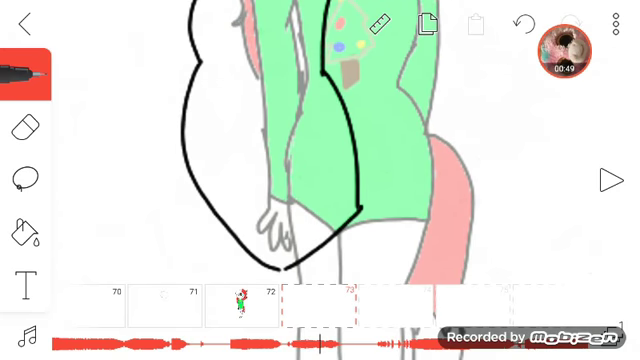
left_click(523, 25)
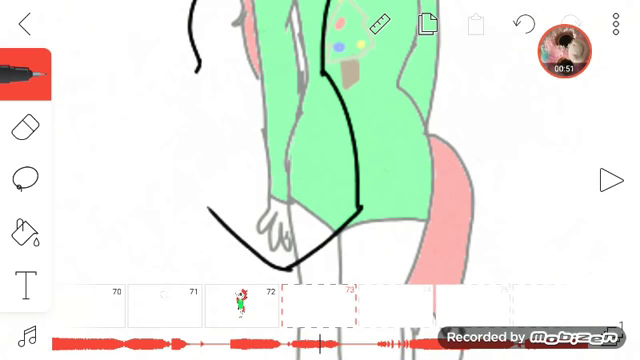
scroll(320, 150, "up", 2)
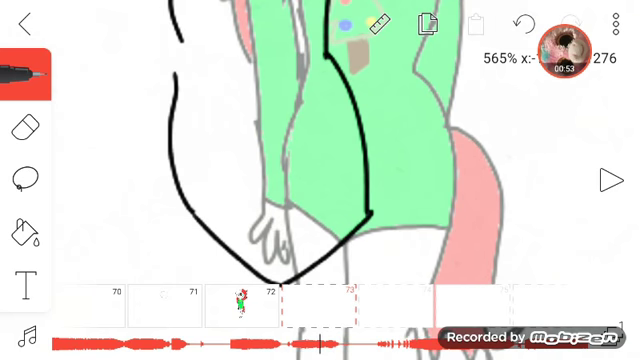
left_click(523, 25)
left_click(523, 25)
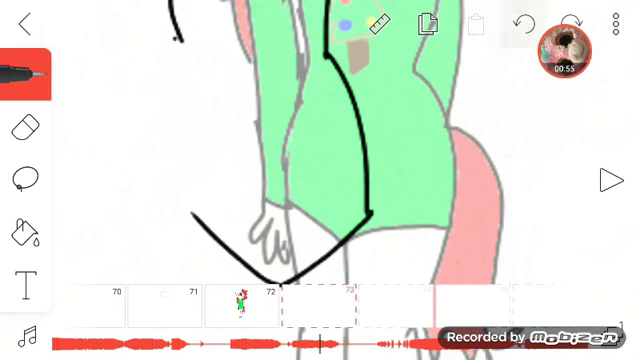
scroll(320, 150, "down", 5)
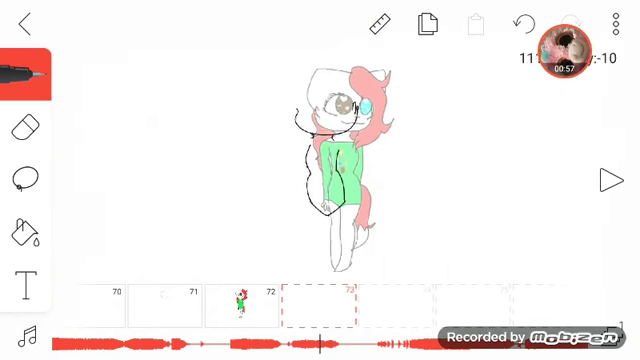
scroll(320, 150, "up", 3)
scroll(260, 180, "up", 3)
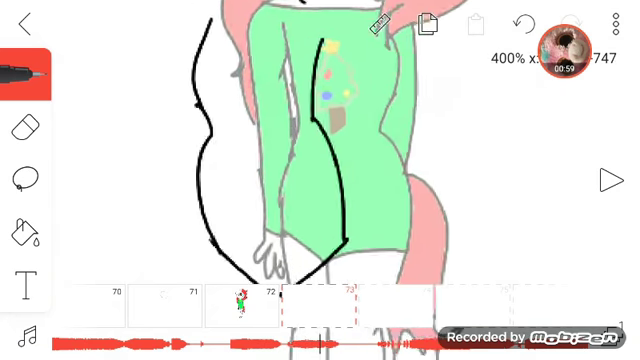
scroll(260, 180, "up", 3)
scroll(260, 180, "up", 1)
scroll(250, 150, "down", 3)
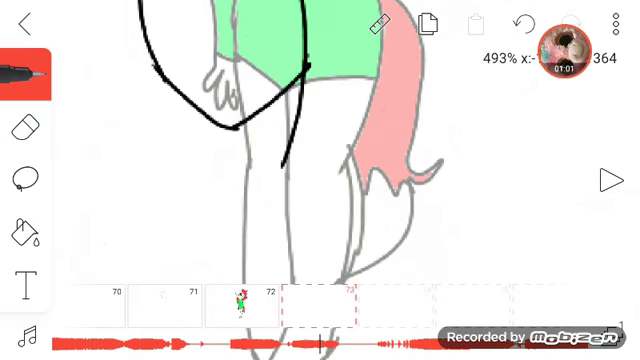
Trace black outlines down the hip curve and both legs, undoing stray strokes
left_click_drag(286, 168, 288, 278)
scroll(250, 150, "down", 1)
scroll(300, 150, "down", 1)
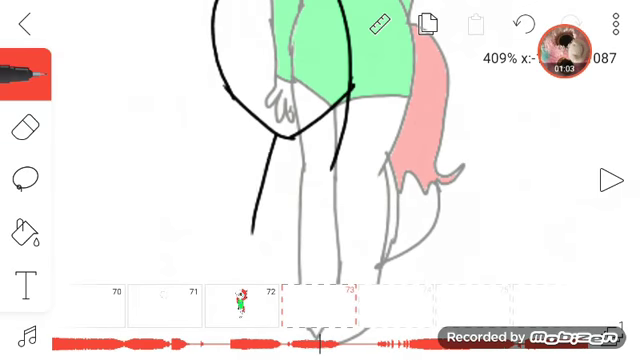
scroll(320, 160, "up", 1)
left_click(524, 24)
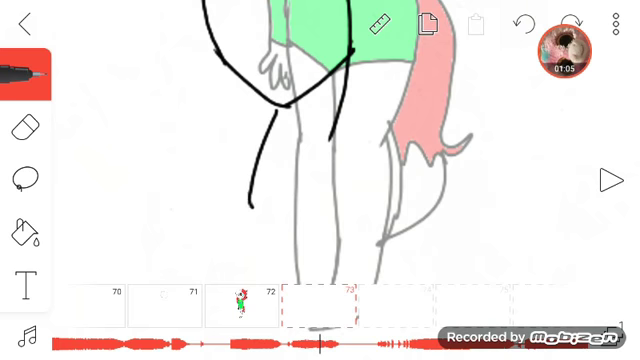
left_click(524, 24)
scroll(320, 150, "down", 2)
scroll(320, 150, "down", 2)
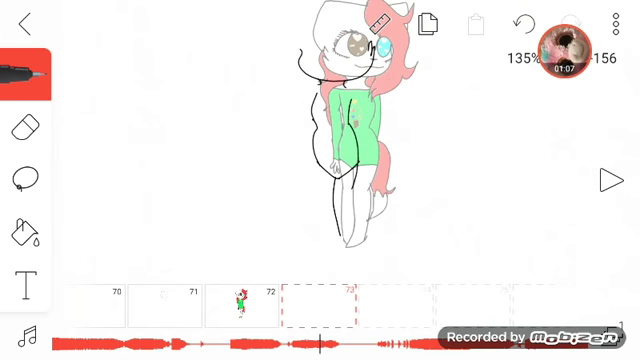
scroll(350, 140, "up", 1)
scroll(350, 140, "up", 3)
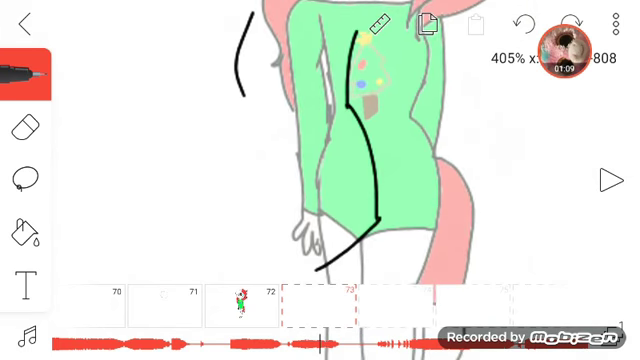
scroll(340, 150, "up", 1)
left_click_drag(254, 116, 272, 242)
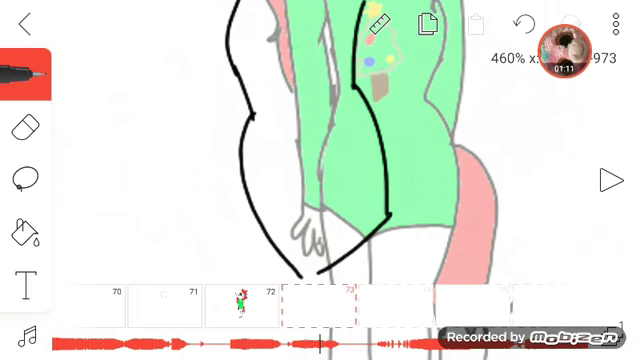
key("ctrl+z")
scroll(320, 150, "up", 1)
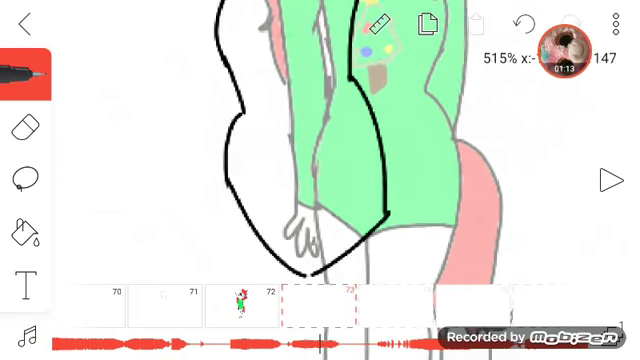
scroll(320, 150, "up", 2)
scroll(320, 150, "down", 1)
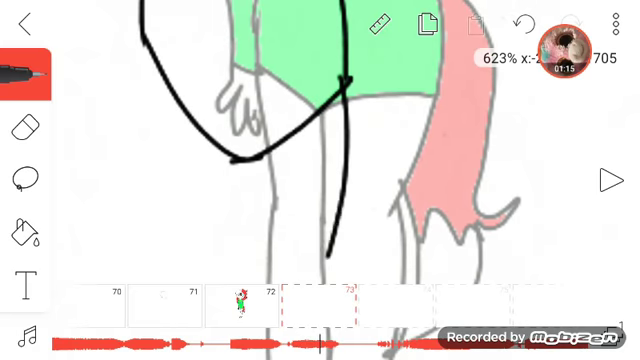
scroll(320, 150, "down", 2)
scroll(320, 150, "down", 2)
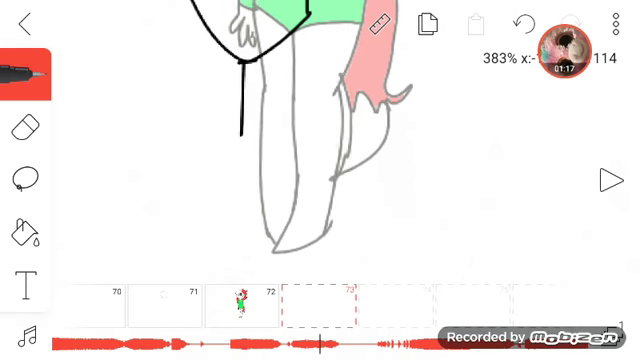
left_click_drag(243, 136, 257, 236)
scroll(320, 150, "up", 2)
scroll(320, 150, "up", 1)
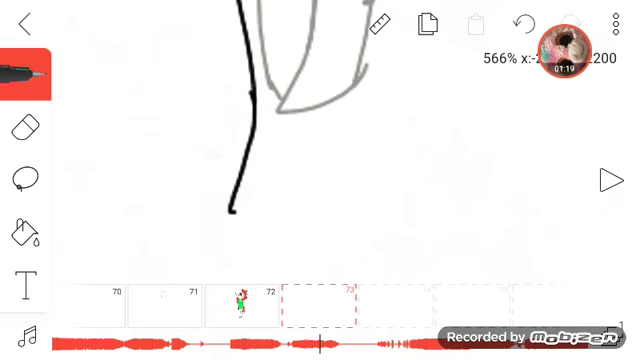
left_click_drag(232, 210, 329, 126)
left_click_drag(297, 186, 300, 93)
scroll(320, 150, "down", 2)
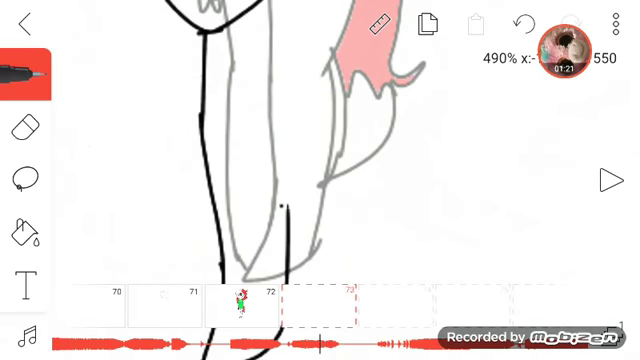
left_click_drag(288, 205, 285, 20)
scroll(320, 150, "up", 1)
scroll(320, 150, "down", 2)
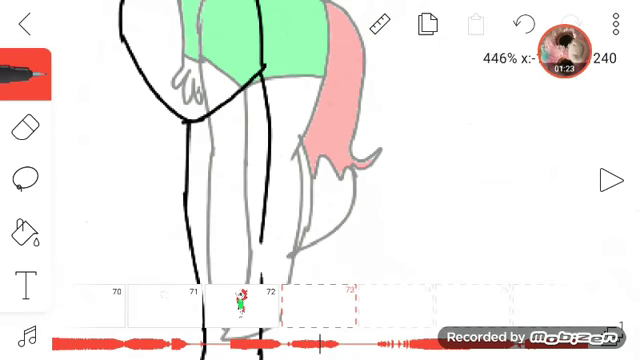
key("ctrl+z")
scroll(320, 150, "down", 1)
scroll(320, 150, "down", 3)
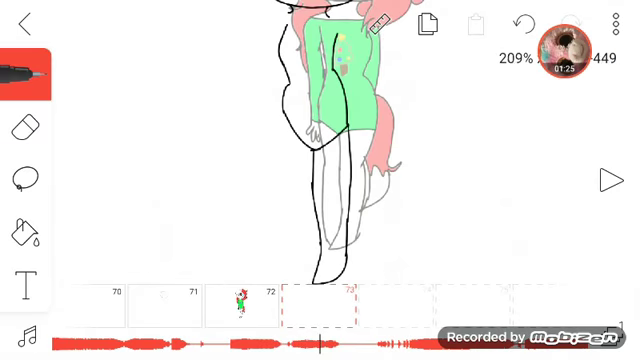
scroll(320, 150, "up", 2)
scroll(320, 150, "up", 1)
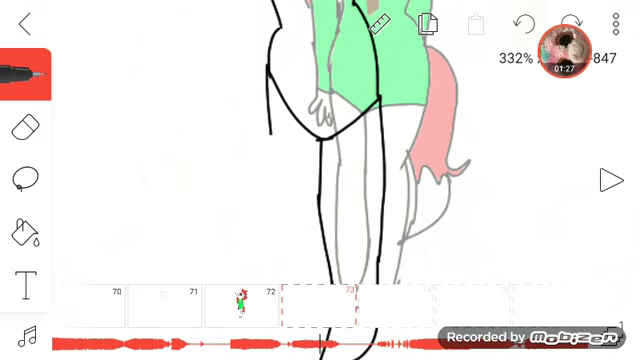
scroll(320, 150, "up", 2)
left_click_drag(272, 148, 290, 235)
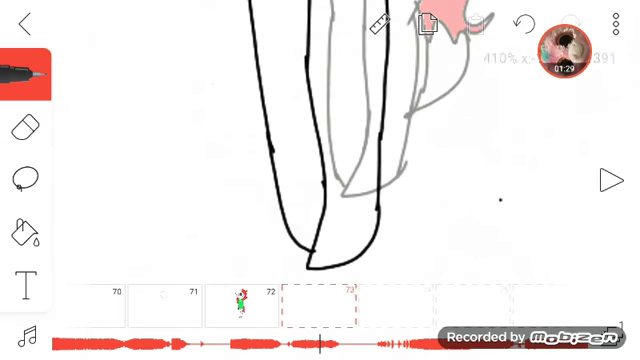
scroll(320, 150, "down", 3)
scroll(320, 150, "down", 1)
scroll(320, 150, "up", 3)
scroll(320, 150, "up", 2)
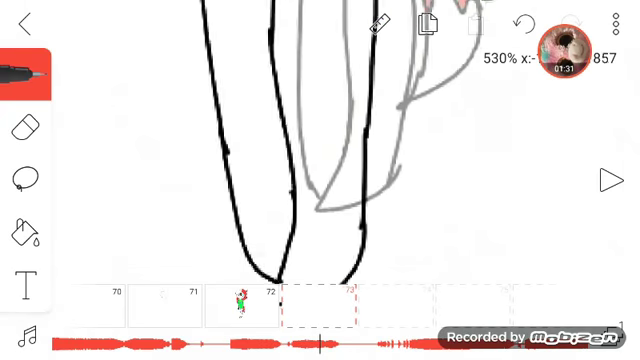
scroll(320, 150, "up", 1)
scroll(320, 150, "up", 1)
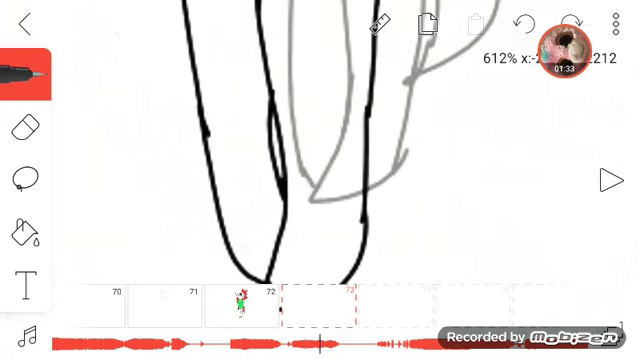
scroll(320, 150, "down", 3)
scroll(320, 150, "down", 2)
scroll(320, 150, "up", 1)
scroll(320, 150, "up", 1)
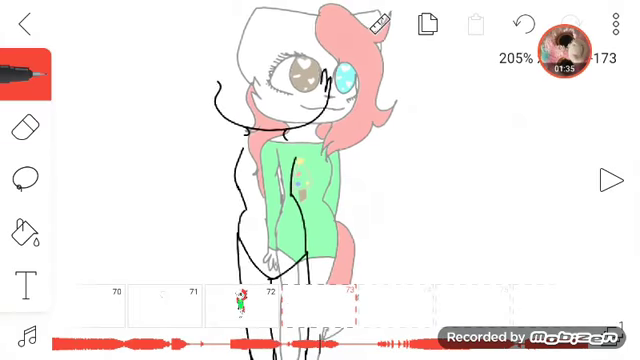
scroll(300, 170, "up", 3)
scroll(300, 170, "up", 1)
scroll(300, 170, "down", 1)
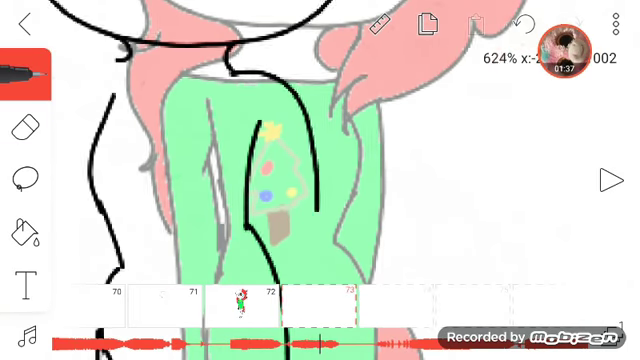
scroll(300, 170, "down", 1)
scroll(300, 170, "up", 1)
scroll(300, 170, "down", 1)
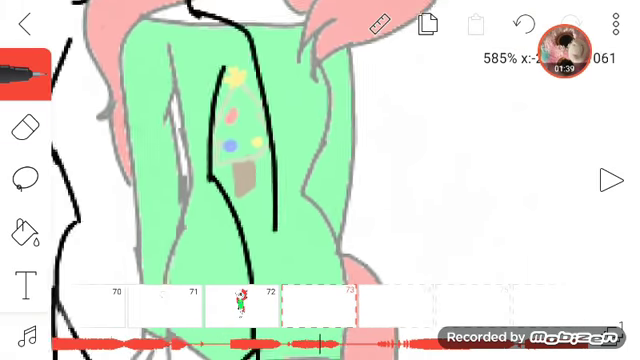
scroll(300, 170, "down", 1)
Redraw the torso line from the collar downward and remove a stray left-side stroke
left_click(524, 24)
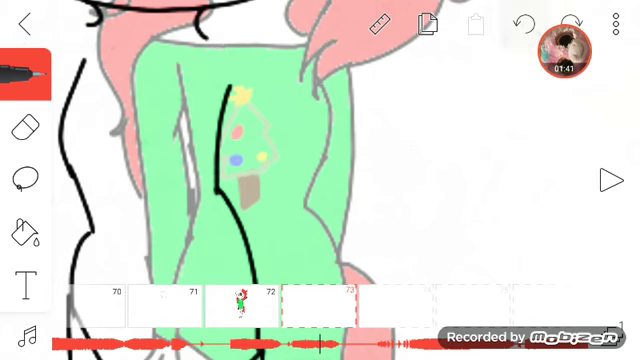
left_click_drag(212, 40, 266, 215)
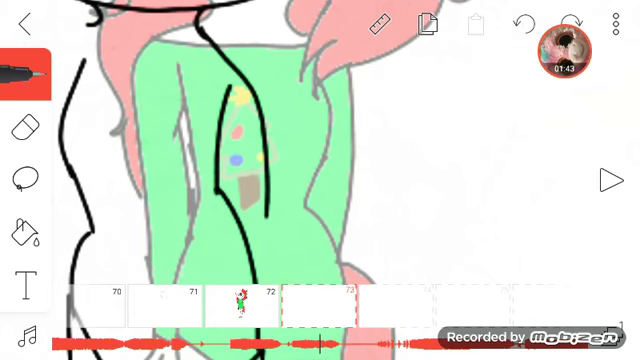
scroll(300, 170, "down", 1)
scroll(300, 170, "down", 3)
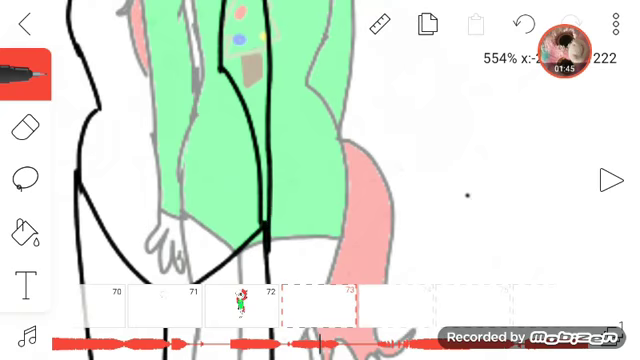
scroll(300, 170, "down", 5)
scroll(300, 170, "up", 3)
left_click_drag(174, 40, 160, 165)
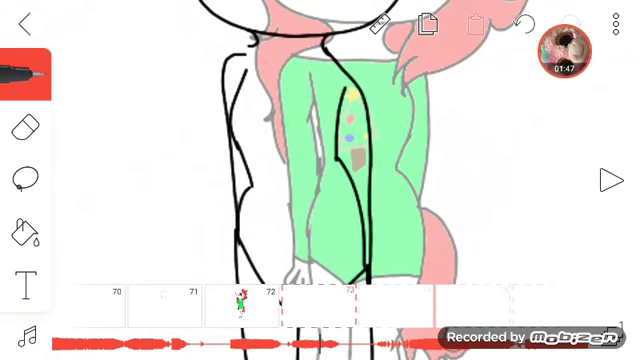
left_click(524, 24)
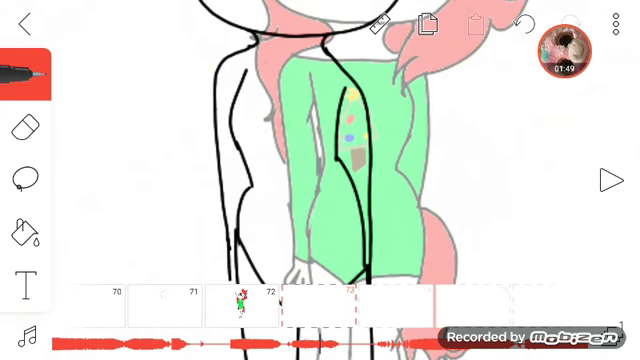
scroll(300, 170, "down", 3)
scroll(300, 170, "up", 1)
scroll(300, 170, "up", 2)
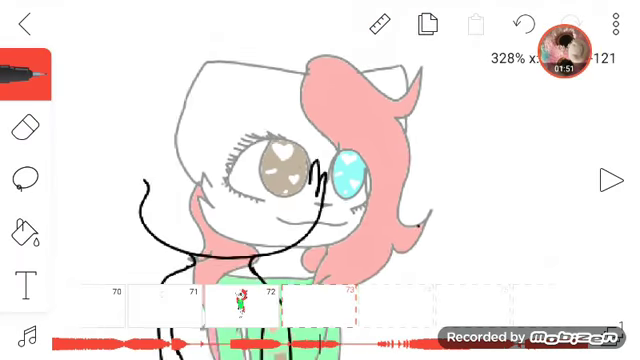
scroll(300, 170, "up", 1)
scroll(300, 170, "up", 3)
scroll(300, 170, "up", 3)
Draw the arc above the brown eye, redoing it until it sits right
left_click_drag(223, 118, 228, 188)
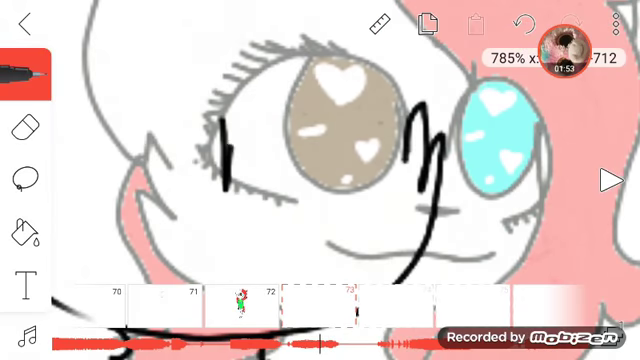
left_click(524, 24)
scroll(300, 170, "down", 1)
left_click_drag(255, 158, 432, 138)
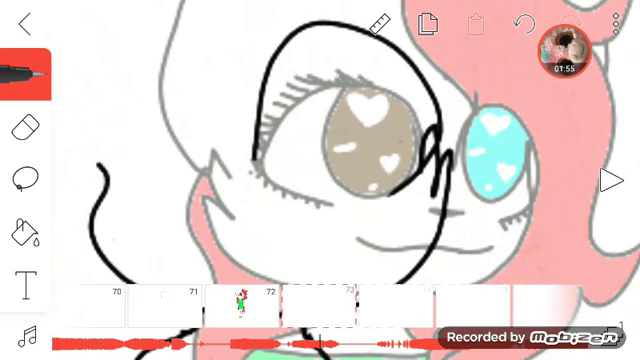
left_click(524, 24)
left_click_drag(240, 107, 420, 130)
left_click(524, 24)
mouse_move(227, 150)
left_mouse_down()
mouse_move(293, 36)
mouse_move(367, 208)
left_mouse_up()
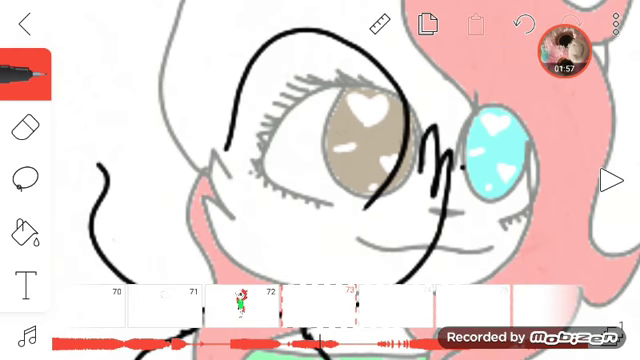
scroll(300, 170, "down", 1)
Add the cheek curve on the face's left side, then switch to frame 71
left_click_drag(273, 160, 195, 140)
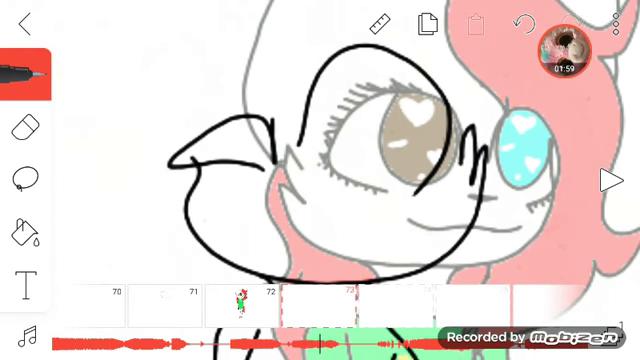
scroll(450, 120, "up", 2)
scroll(450, 120, "up", 2)
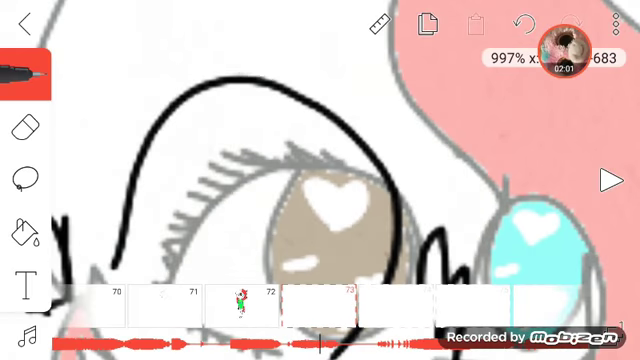
left_click(524, 24)
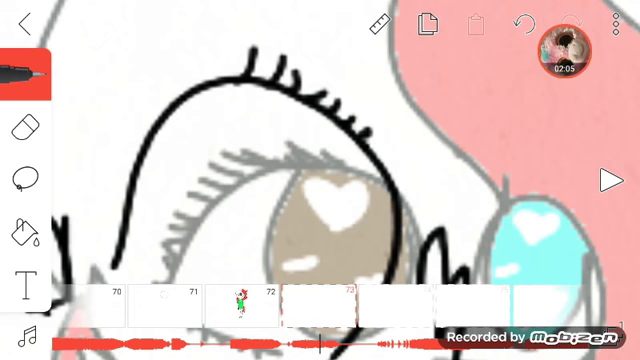
scroll(330, 200, "up", 1)
left_click_drag(330, 200, 290, 170)
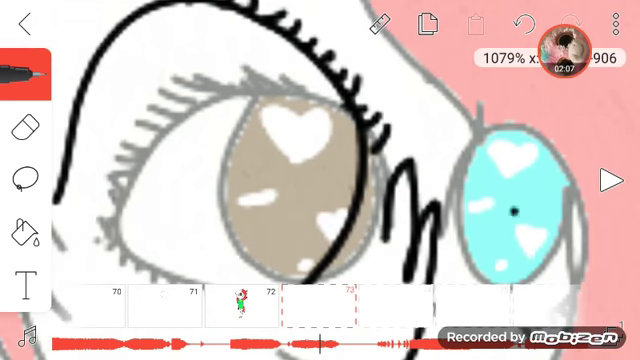
scroll(330, 170, "down", 5)
mouse_move(240, 305)
left_mouse_down()
mouse_move(395, 305)
mouse_move(200, 305)
mouse_move(320, 305)
left_mouse_up()
scroll(370, 150, "down", 3)
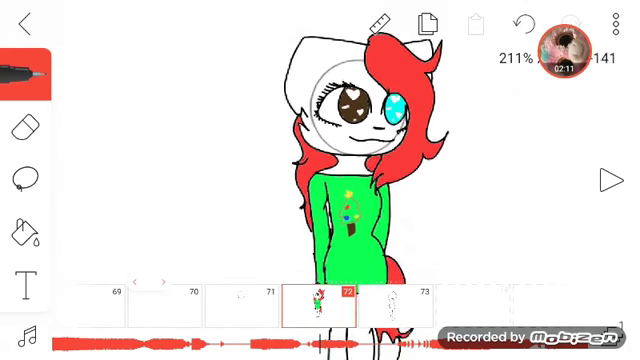
scroll(320, 170, "down", 3)
scroll(320, 170, "down", 2)
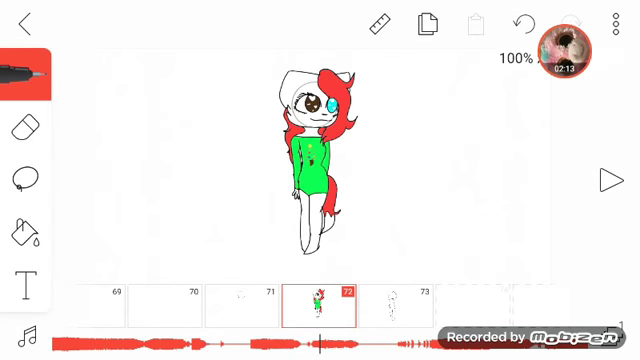
Return to frame 73 and draw an oval outline around the brown eye
left_click_drag(395, 305, 320, 305)
scroll(300, 150, "up", 5)
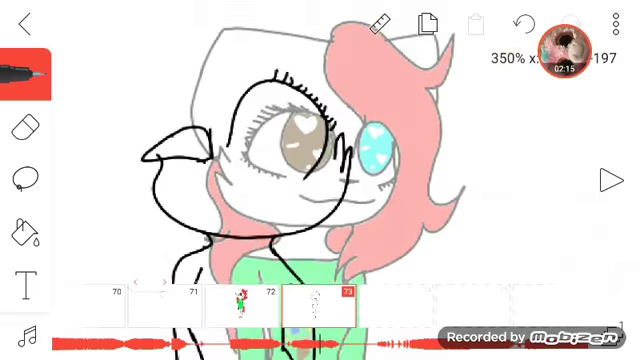
scroll(300, 150, "up", 3)
scroll(300, 150, "up", 1)
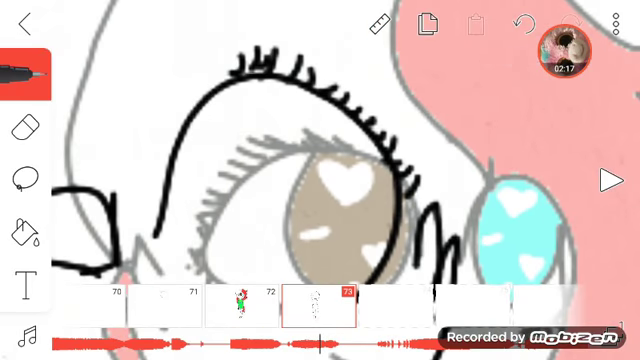
scroll(330, 170, "up", 1)
scroll(330, 170, "up", 1)
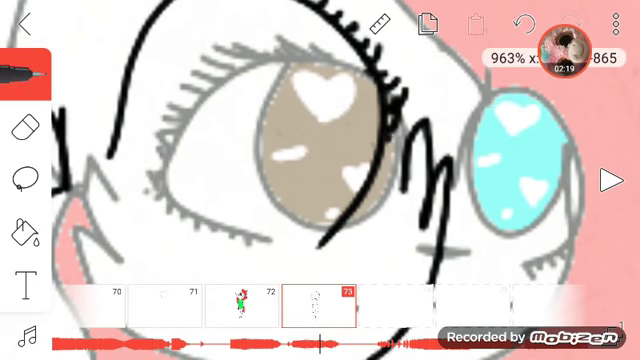
scroll(320, 170, "down", 2)
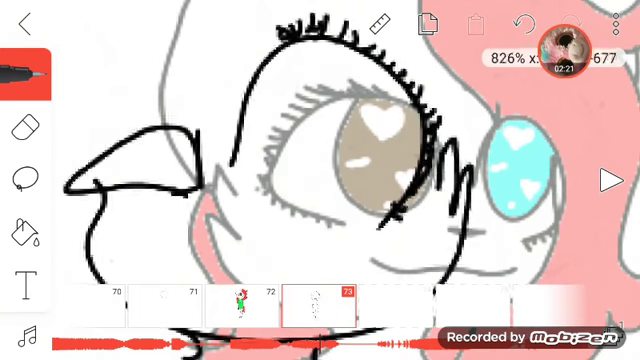
left_click_drag(280, 60, 265, 75)
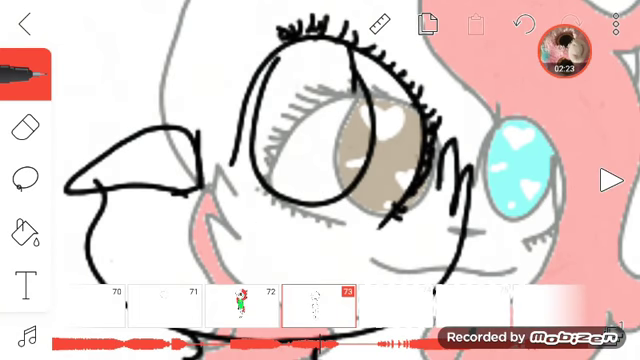
scroll(320, 170, "down", 3)
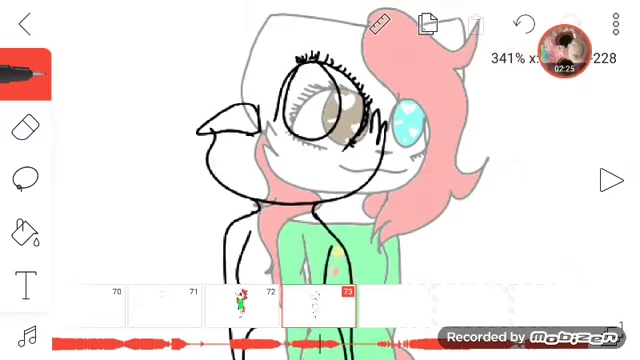
scroll(320, 170, "up", 2)
scroll(320, 170, "up", 2)
scroll(320, 170, "up", 3)
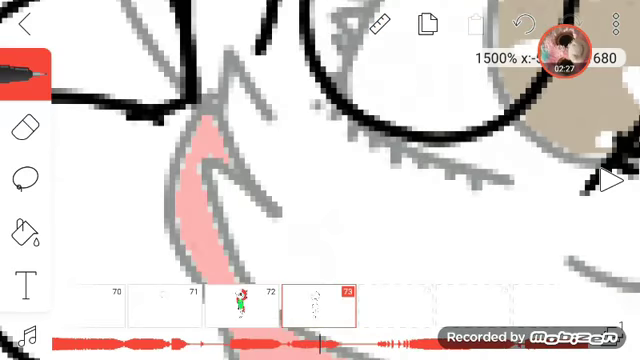
left_click_drag(168, 203, 268, 206)
scroll(320, 170, "down", 5)
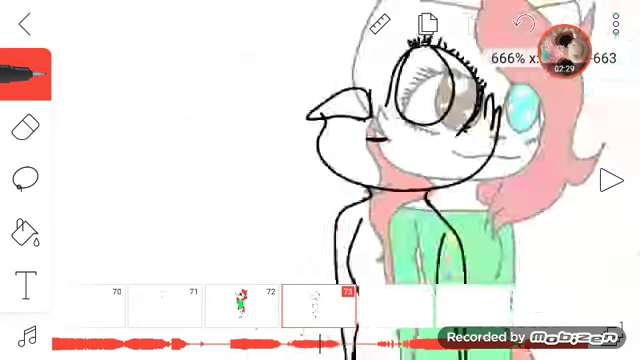
scroll(320, 170, "up", 1)
scroll(320, 170, "up", 1)
Draw the mouth line across the face and the tongue curving down from it
left_click_drag(243, 137, 355, 145)
left_click(522, 22)
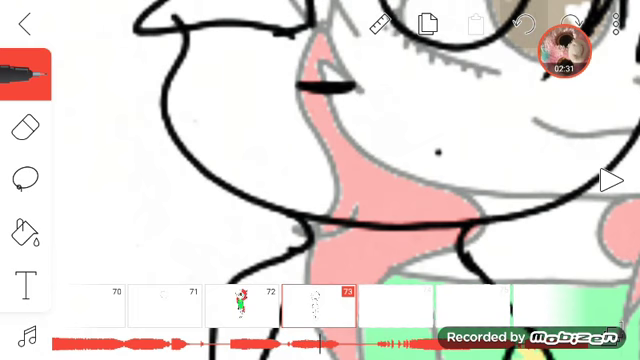
left_click_drag(228, 150, 440, 152)
left_click_drag(321, 140, 429, 149)
left_click_drag(264, 143, 343, 143)
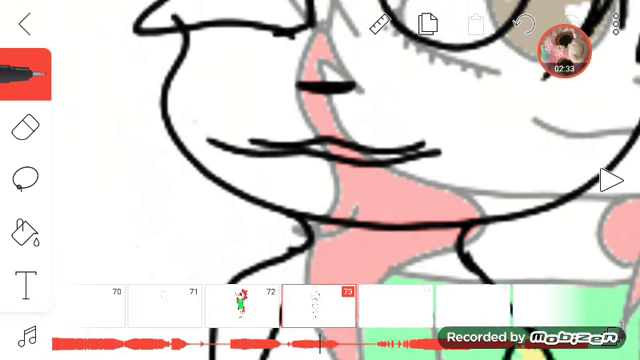
left_click(522, 22)
left_click_drag(240, 143, 424, 155)
scroll(320, 170, "up", 2)
scroll(320, 170, "up", 1)
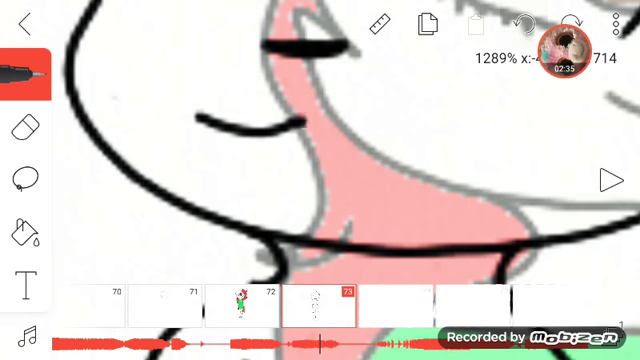
left_click(522, 22)
left_click_drag(345, 130, 435, 133)
left_click_drag(170, 120, 345, 131)
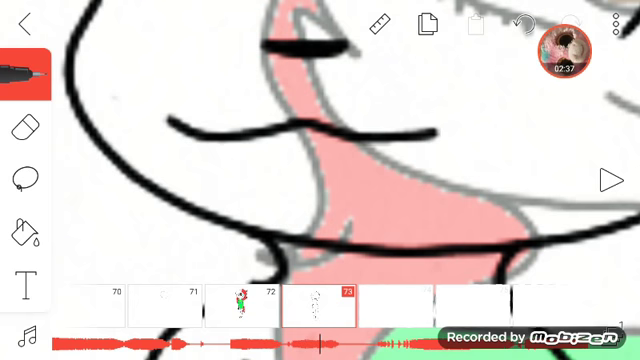
left_click_drag(230, 148, 345, 185)
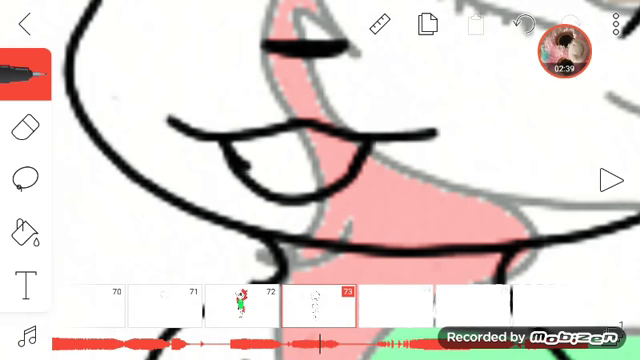
scroll(320, 170, "down", 1)
scroll(320, 170, "down", 5)
scroll(320, 170, "down", 1)
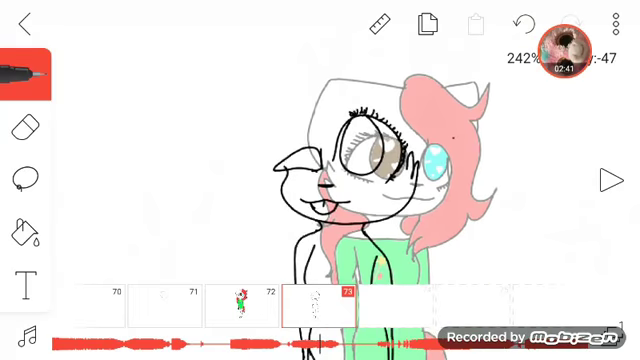
scroll(320, 170, "up", 3)
scroll(320, 170, "down", 2)
scroll(320, 170, "down", 1)
Trace the hair, the top outline of the head and the tail, undoing stray strokes
left_click_drag(170, 110, 268, 77)
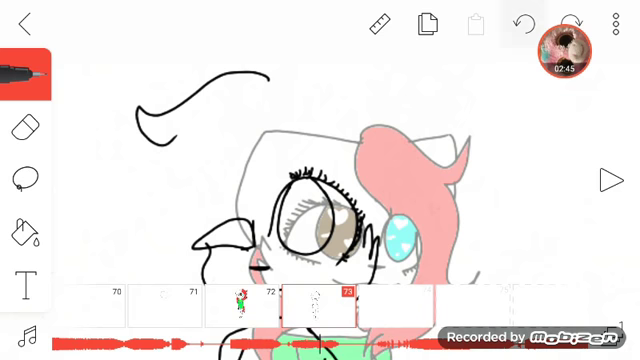
scroll(320, 180, "down", 2)
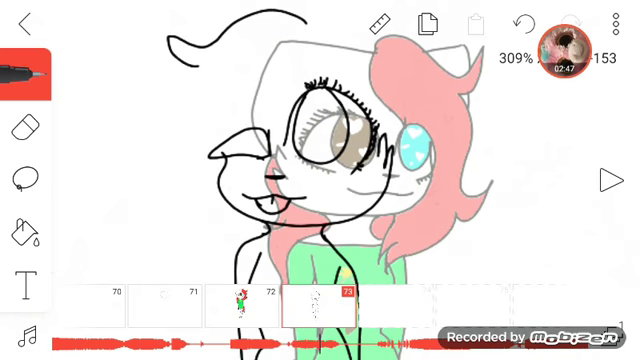
key("ctrl+z")
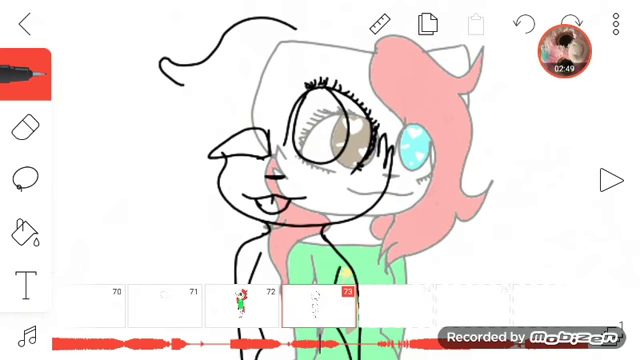
scroll(320, 160, "up", 2)
scroll(320, 160, "up", 1)
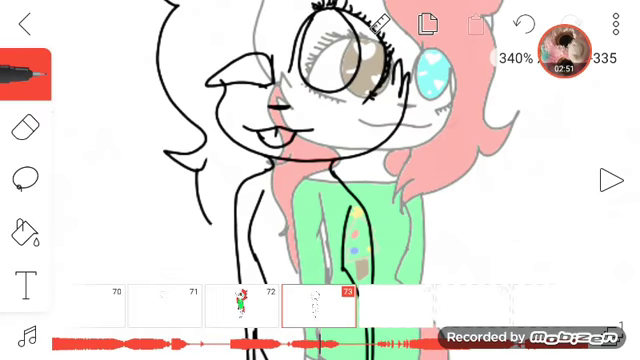
scroll(200, 120, "up", 2)
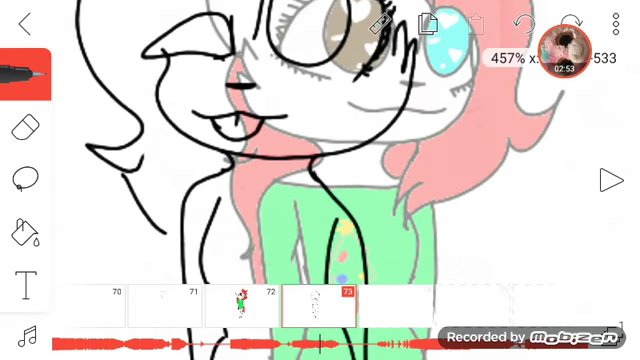
scroll(300, 160, "down", 3)
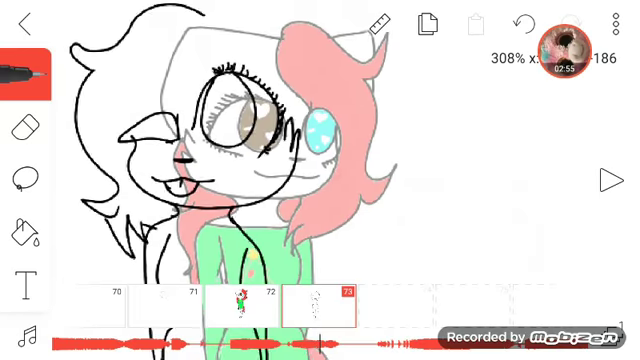
scroll(300, 160, "up", 1)
left_click_drag(152, 32, 345, 62)
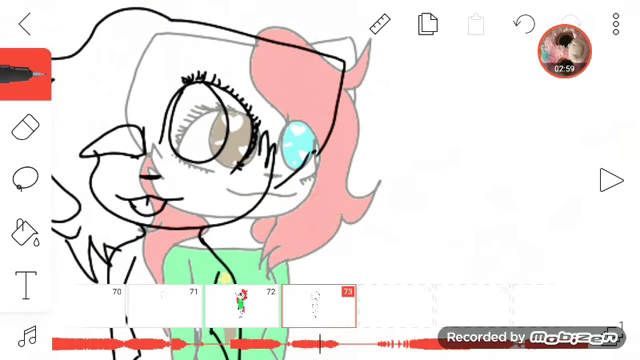
scroll(230, 150, "up", 2)
scroll(230, 150, "up", 1)
left_click(524, 22)
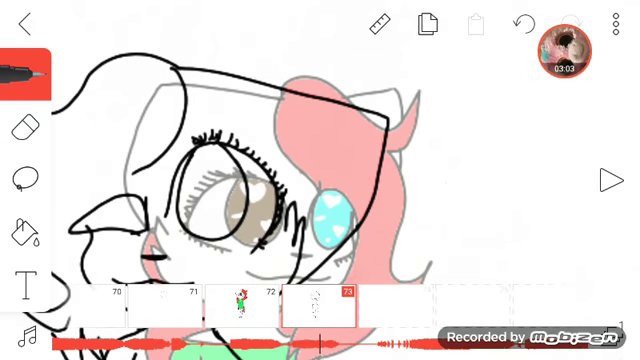
scroll(230, 150, "down", 1)
scroll(230, 150, "down", 2)
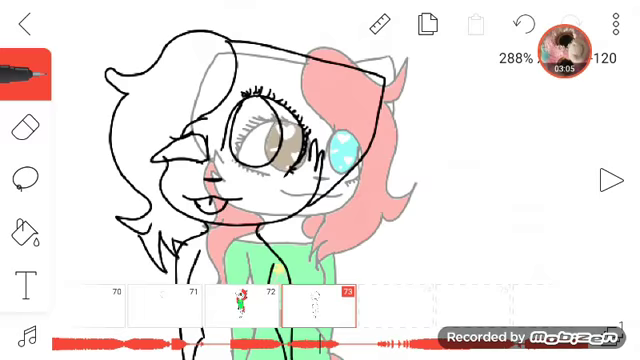
scroll(230, 150, "up", 3)
scroll(230, 150, "up", 1)
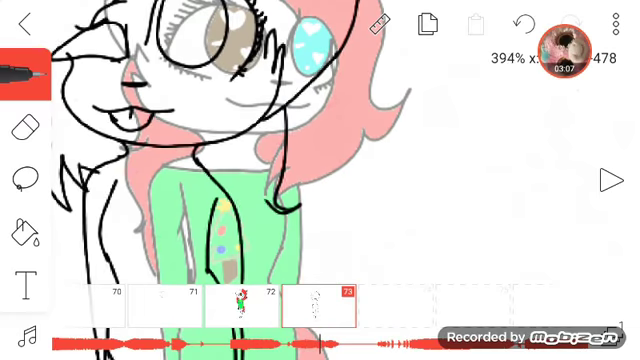
scroll(230, 150, "up", 2)
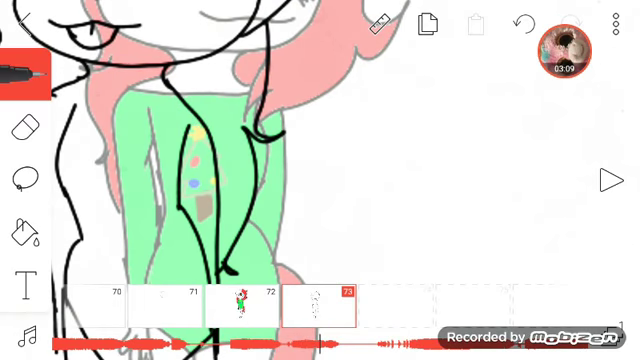
scroll(230, 150, "down", 3)
scroll(230, 150, "down", 1)
scroll(230, 150, "up", 1)
scroll(230, 150, "up", 1)
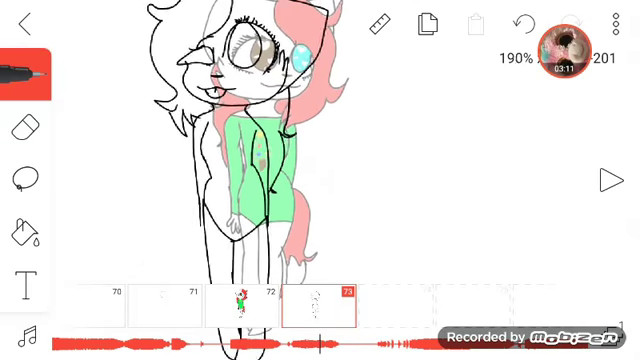
scroll(230, 150, "up", 2)
scroll(230, 150, "up", 2)
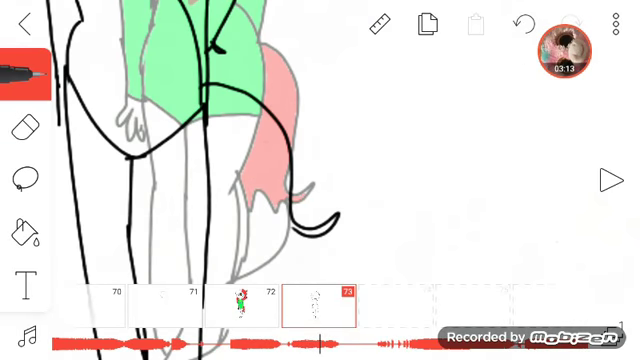
left_click(524, 24)
scroll(230, 150, "down", 2)
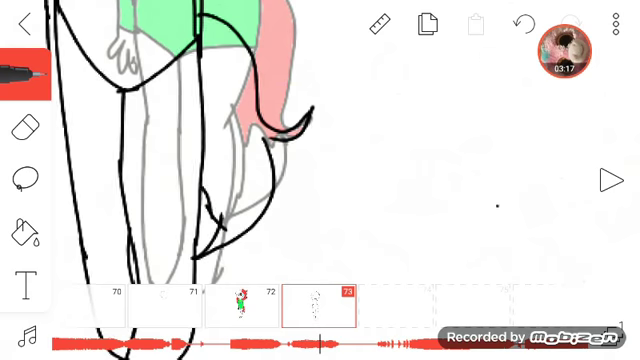
scroll(230, 150, "down", 5)
scroll(230, 150, "up", 5)
scroll(230, 150, "up", 1)
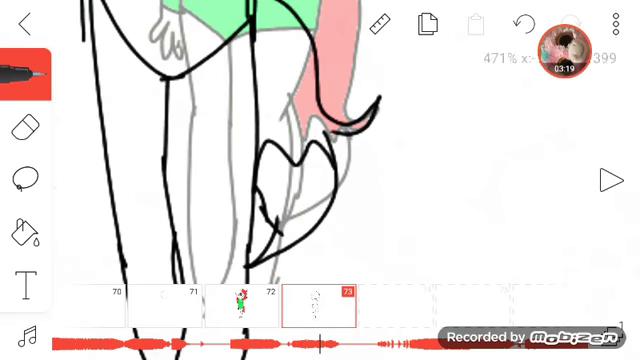
scroll(240, 140, "down", 5)
Turn off onion skin and bring the character's body into view
left_click(616, 22)
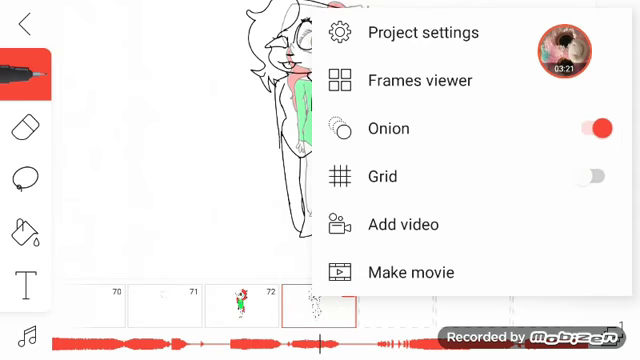
left_click(600, 127)
scroll(300, 150, "up", 1)
scroll(300, 100, "up", 2)
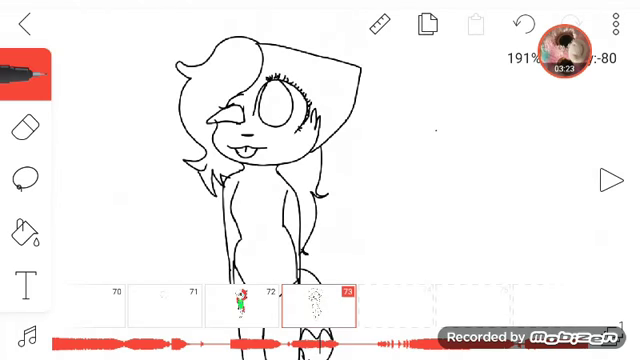
scroll(300, 100, "up", 3)
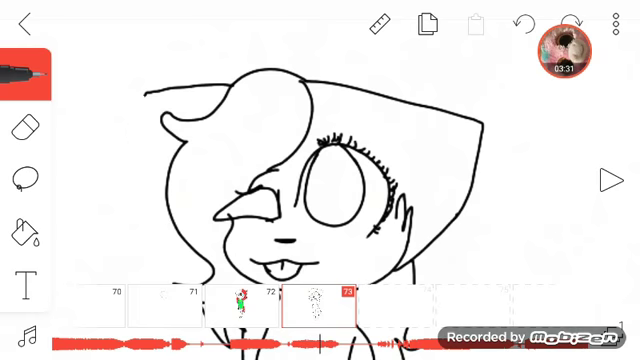
scroll(300, 160, "down", 2)
scroll(300, 160, "down", 1)
left_click_drag(300, 220, 290, 125)
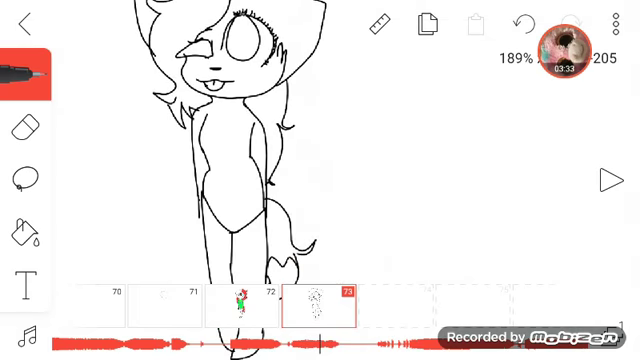
scroll(300, 160, "up", 2)
scroll(260, 150, "up", 2)
scroll(260, 150, "up", 1)
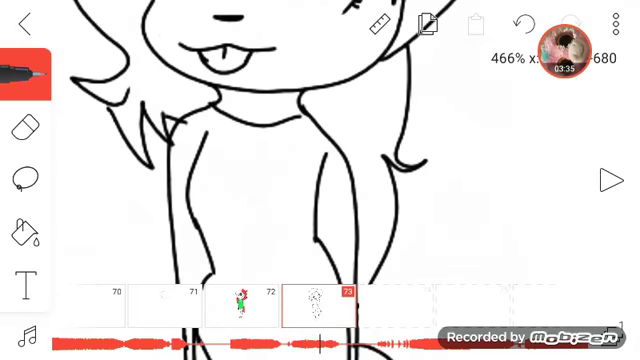
scroll(250, 150, "up", 2)
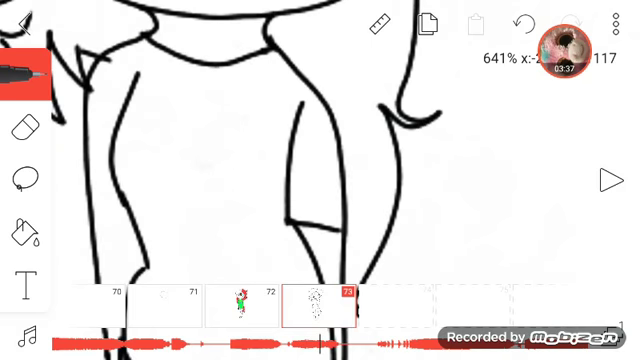
scroll(250, 150, "down", 2)
scroll(250, 150, "up", 1)
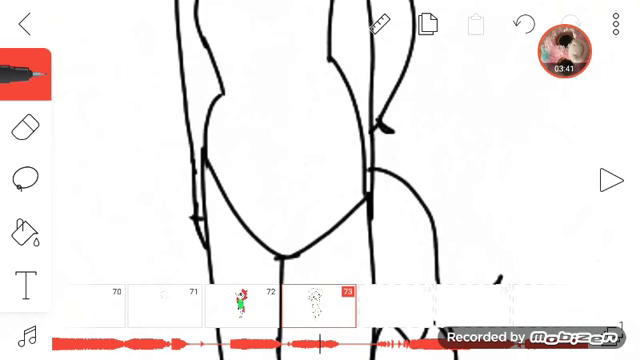
scroll(300, 150, "down", 1)
scroll(300, 150, "down", 2)
scroll(300, 150, "down", 1)
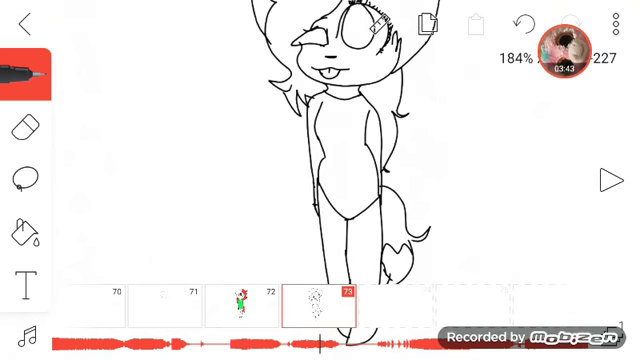
scroll(350, 150, "down", 1)
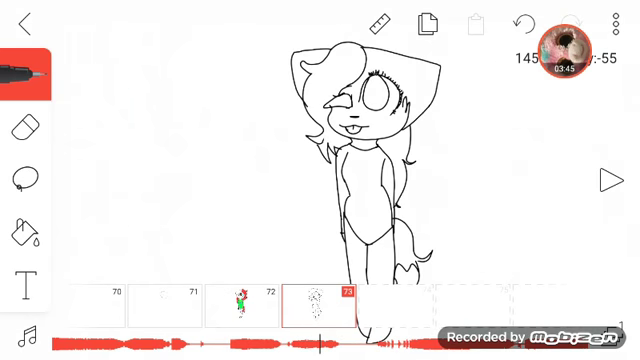
scroll(370, 100, "up", 2)
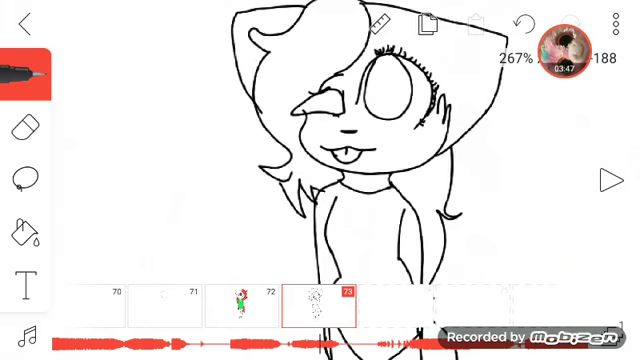
scroll(370, 100, "up", 1)
scroll(370, 100, "up", 3)
scroll(370, 100, "up", 1)
Fill the winking eye with black
left_click(26, 126)
left_click(29, 97)
left_click(26, 24)
left_click(200, 160)
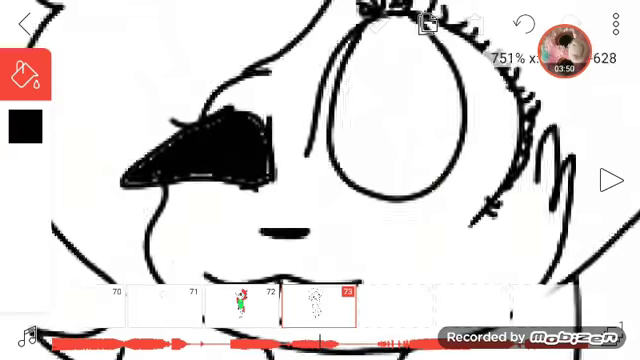
scroll(300, 160, "up", 1)
Fill the open eye dark brown and draw a small white highlight inside it
left_click(26, 126)
left_click(29, 97)
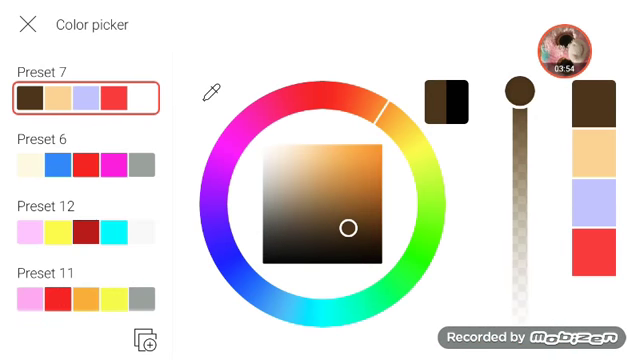
left_click(27, 24)
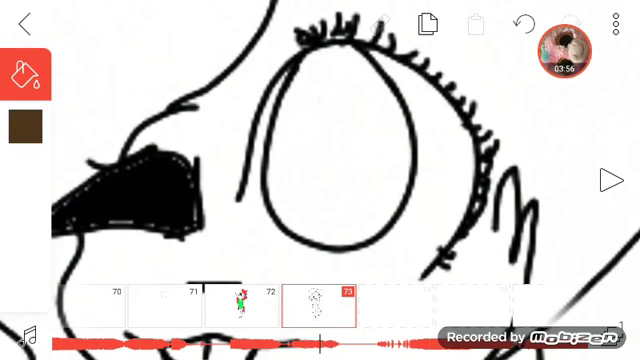
left_click(340, 150)
scroll(340, 150, "up", 2)
left_click(26, 72)
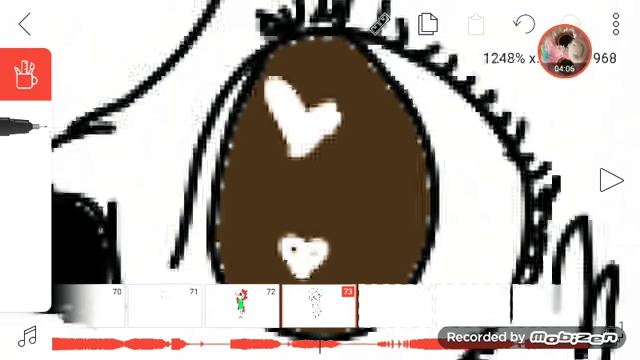
left_click_drag(300, 200, 292, 135)
scroll(320, 160, "down", 5)
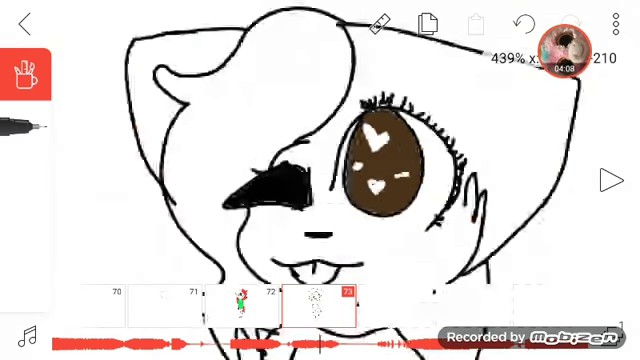
scroll(320, 160, "down", 2)
scroll(320, 160, "up", 3)
Fill the hair with the bright red preset colour
left_click(26, 72)
left_click(26, 125)
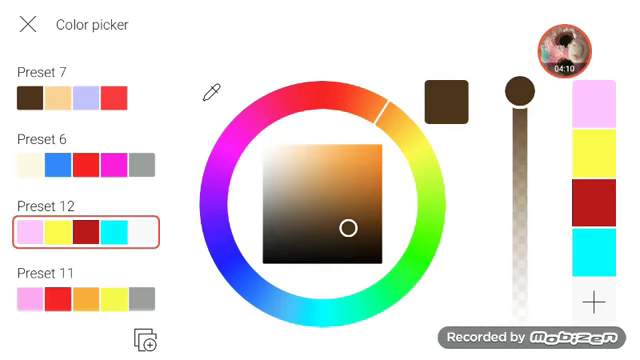
left_click(109, 230)
left_click(27, 24)
left_click(270, 100)
scroll(320, 160, "down", 3)
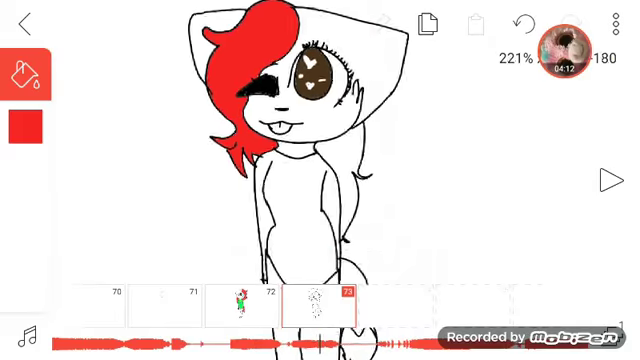
scroll(320, 160, "up", 3)
scroll(320, 160, "down", 5)
scroll(320, 160, "up", 5)
scroll(320, 160, "up", 2)
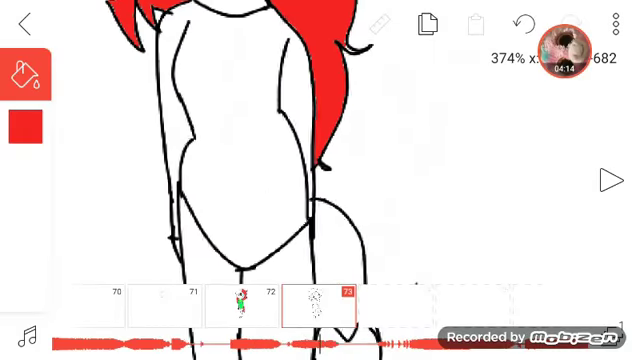
scroll(320, 160, "up", 2)
Fill the bodysuit with bright green
left_click(26, 125)
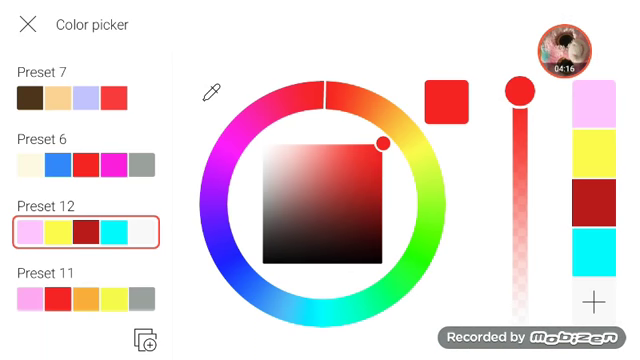
left_click(431, 228)
left_click(28, 24)
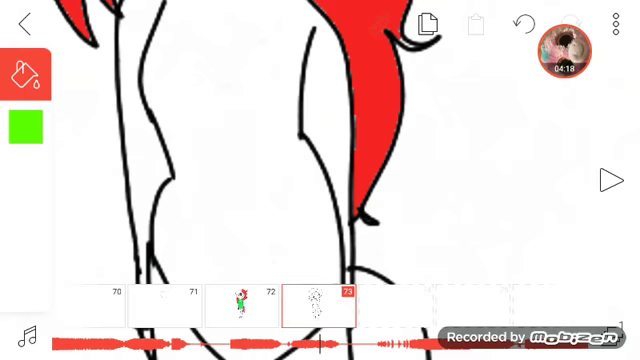
left_click(229, 186)
scroll(320, 160, "down", 5)
scroll(320, 160, "up", 2)
scroll(320, 160, "up", 2)
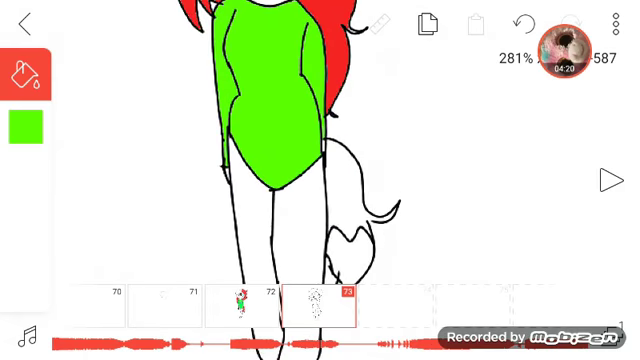
scroll(320, 160, "up", 2)
scroll(320, 160, "up", 3)
scroll(320, 160, "down", 2)
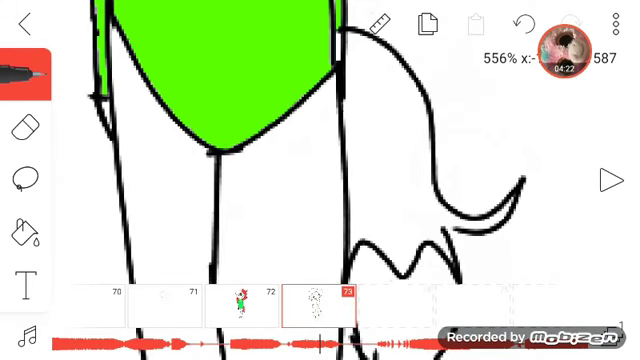
scroll(320, 160, "down", 1)
Draw a black top edge across one stocking with the pen
left_click(25, 70)
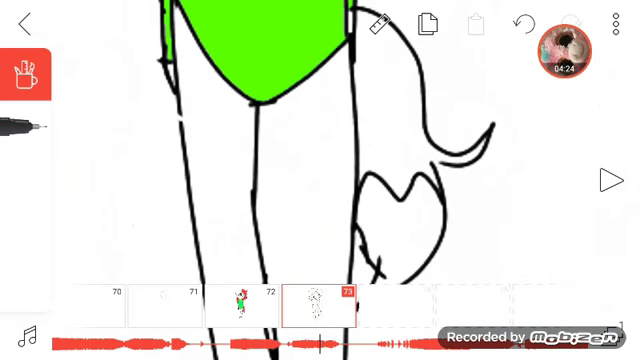
left_click(25, 232)
left_click(27, 23)
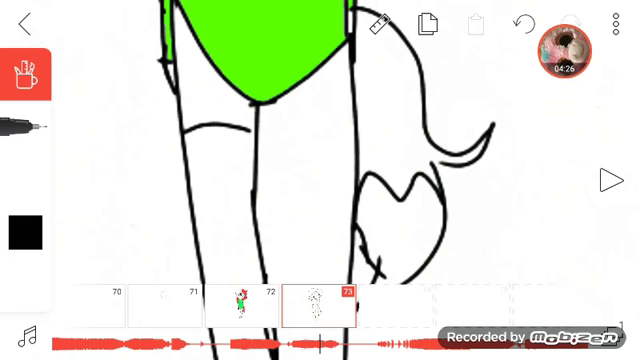
scroll(320, 160, "down", 3)
scroll(320, 160, "down", 2)
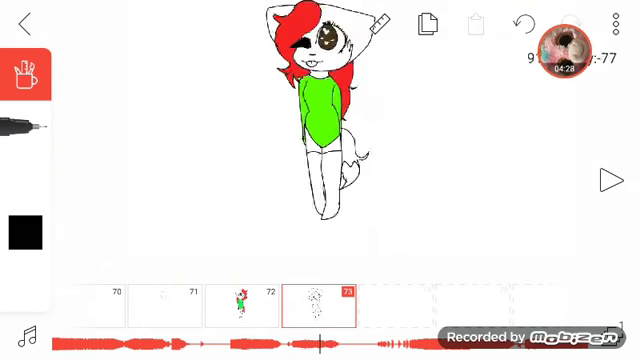
scroll(320, 160, "down", 1)
scroll(320, 160, "up", 5)
left_click_drag(304, 215, 330, 215)
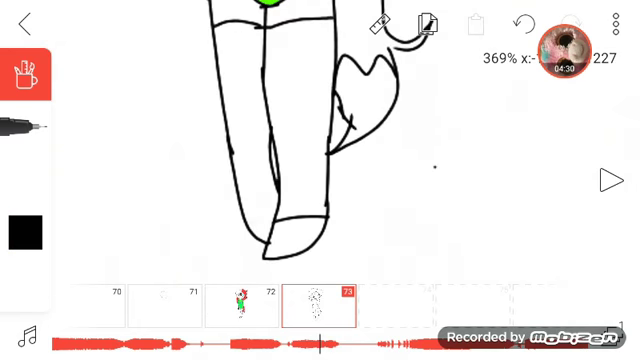
scroll(436, 234, "up", 3)
scroll(320, 160, "down", 2)
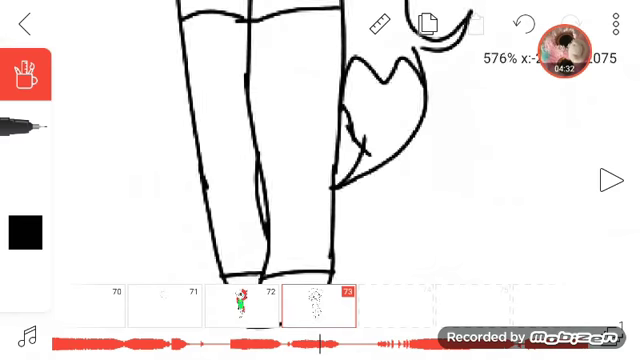
Bucket-fill the left and right stocking areas with grey
left_click(25, 73)
left_click(24, 233)
left_click(24, 126)
left_click(28, 24)
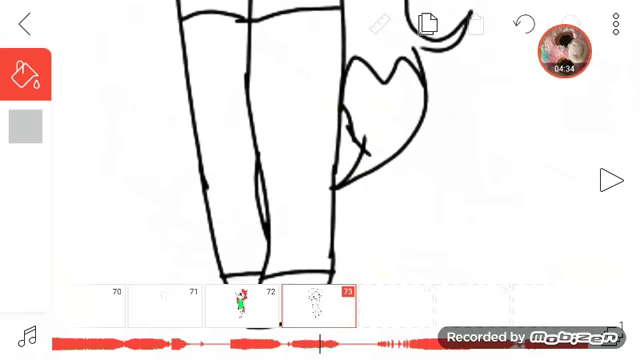
left_click(221, 143)
left_click(293, 143)
scroll(320, 160, "down", 3)
scroll(320, 160, "down", 2)
scroll(320, 160, "down", 1)
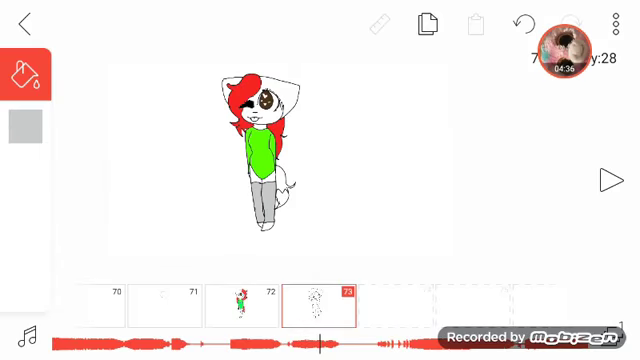
scroll(320, 160, "up", 2)
scroll(320, 160, "up", 2)
scroll(320, 160, "up", 2)
scroll(320, 160, "up", 2)
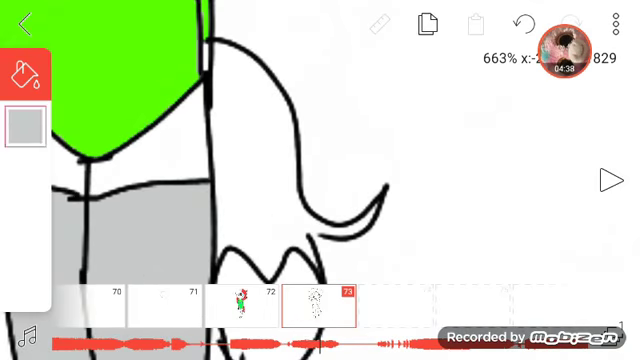
left_click(25, 126)
Fill the tail red, undoing the accidental red background fills
left_click(114, 97)
left_click(27, 24)
left_click(500, 150)
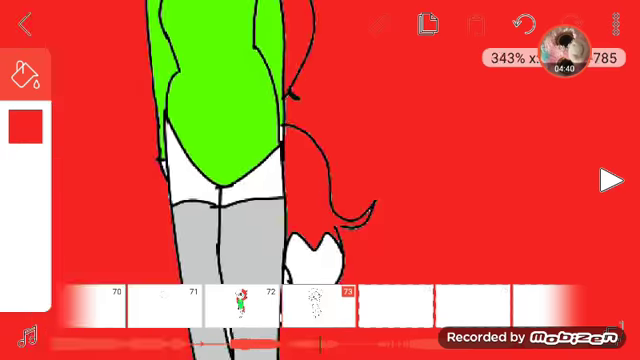
scroll(320, 160, "up", 3)
left_click(25, 72)
scroll(320, 160, "up", 1)
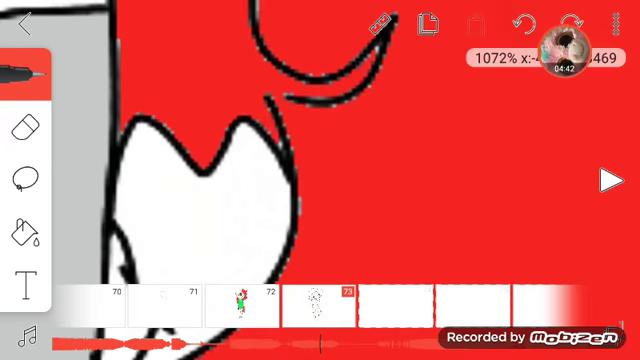
left_click(523, 22)
scroll(320, 160, "down", 2)
scroll(320, 160, "down", 1)
left_click(25, 232)
left_click(240, 110)
scroll(320, 160, "down", 3)
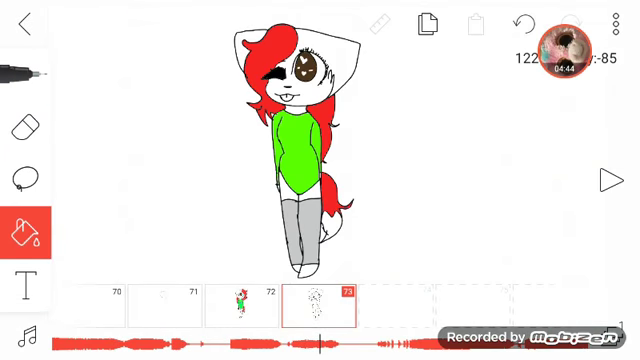
scroll(320, 160, "up", 1)
left_click(500, 150)
left_click(523, 22)
scroll(320, 160, "down", 1)
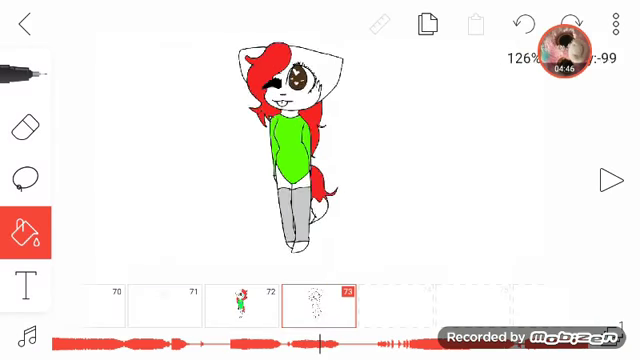
scroll(320, 160, "down", 1)
scroll(320, 160, "down", 1)
scroll(320, 160, "up", 2)
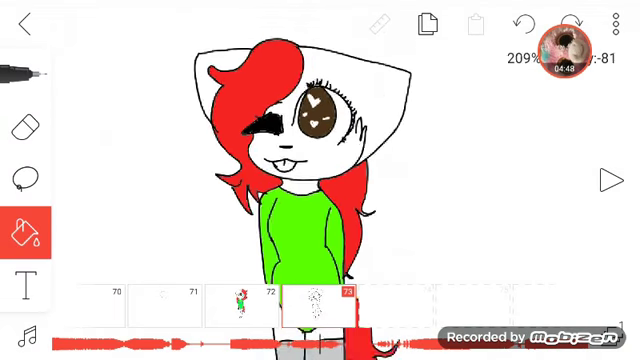
scroll(320, 160, "up", 2)
Pick green as the fill colour and fill the tongue
left_click(25, 232)
left_click(24, 126)
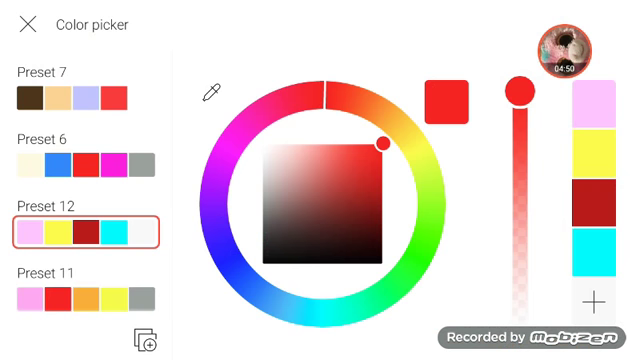
left_click(339, 307)
left_click(377, 296)
left_click(28, 24)
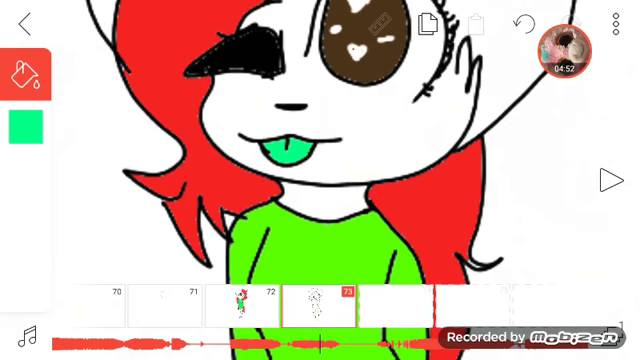
left_click(540, 230)
scroll(300, 190, "up", 2)
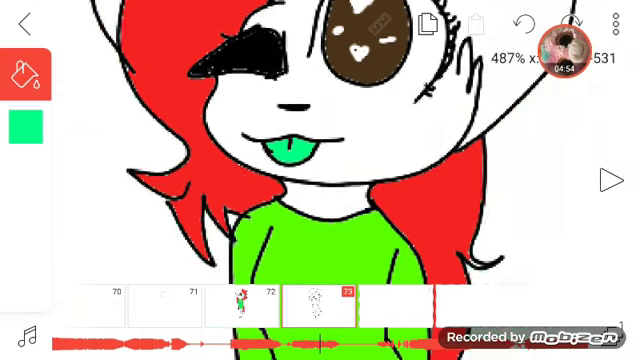
scroll(300, 190, "up", 2)
scroll(300, 190, "up", 2)
scroll(300, 190, "up", 2)
Draw a black heart on the collar with thick choker bands on both sides
mouse_move(280, 140)
left_mouse_down()
mouse_move(262, 130)
mouse_move(270, 190)
mouse_move(282, 142)
left_mouse_up()
left_click_drag(165, 135, 240, 168)
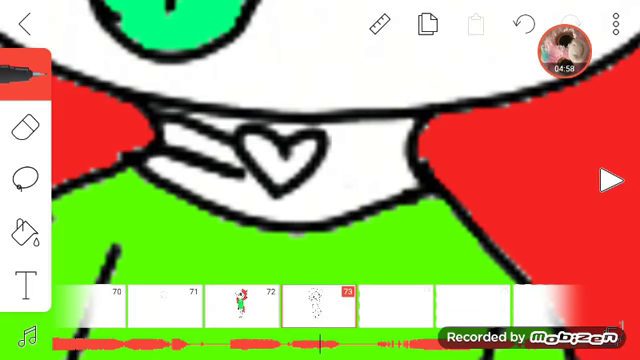
left_click_drag(215, 150, 170, 125)
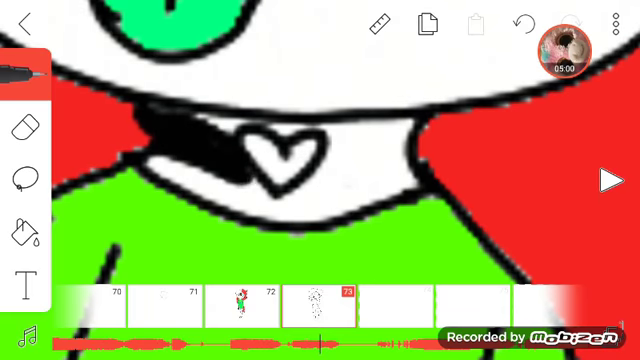
left_click_drag(336, 150, 402, 124)
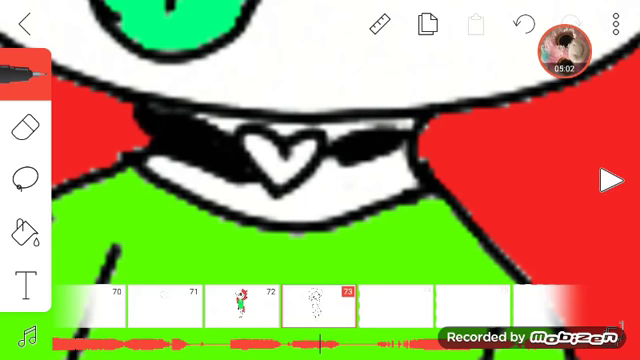
left_click_drag(318, 160, 402, 145)
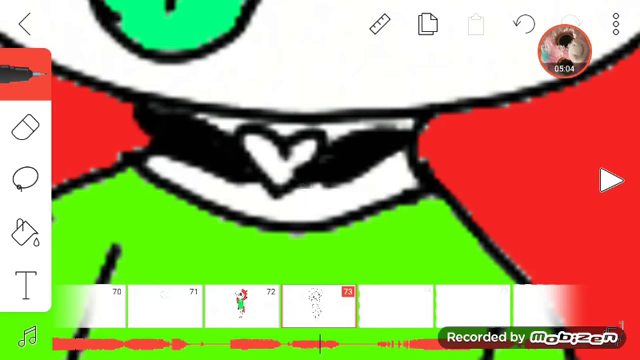
Fill the choker's heart charm with blue
left_click(25, 232)
left_click(24, 127)
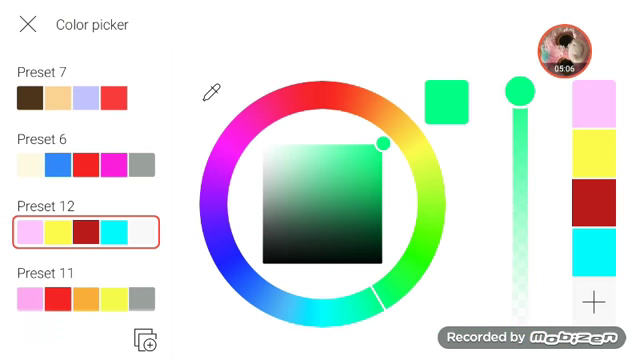
left_click(231, 266)
left_click(381, 157)
left_click(28, 24)
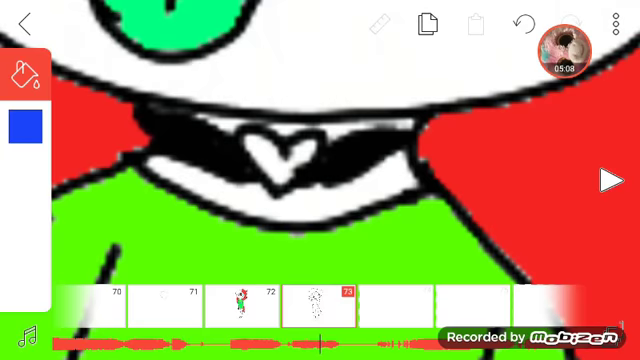
left_click(280, 152)
scroll(300, 170, "down", 5)
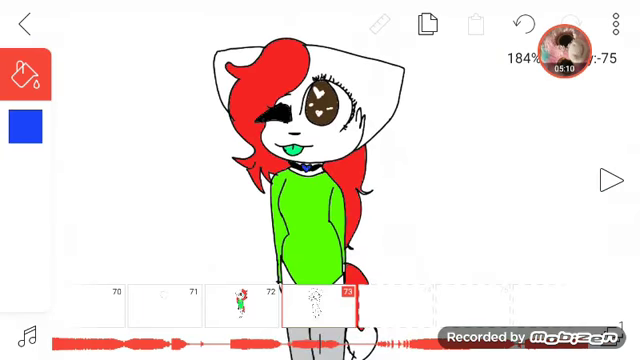
scroll(300, 170, "down", 3)
scroll(300, 170, "up", 5)
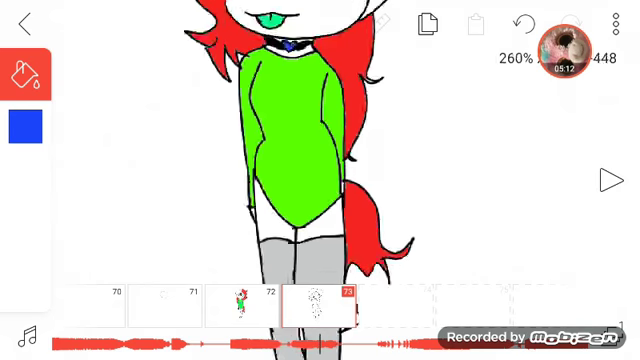
left_click(25, 73)
scroll(300, 170, "up", 5)
Try a pale green arc on the bodysuit chest, then undo it
left_click(25, 232)
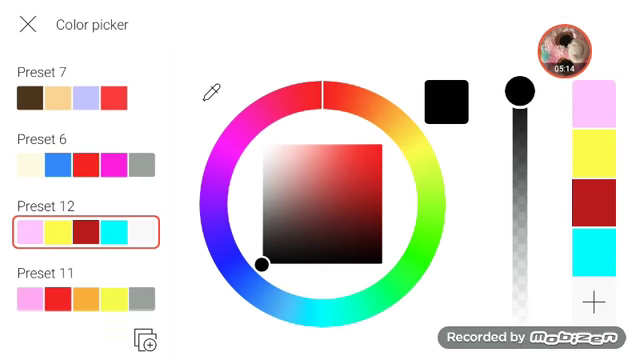
left_click(417, 240)
left_click(359, 176)
mouse_move(359, 176)
left_mouse_down()
mouse_move(333, 149)
mouse_move(317, 143)
left_mouse_up()
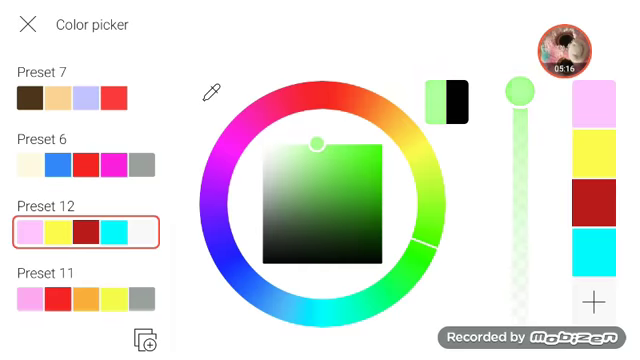
left_click(28, 24)
scroll(320, 160, "up", 2)
left_click_drag(130, 182, 221, 153)
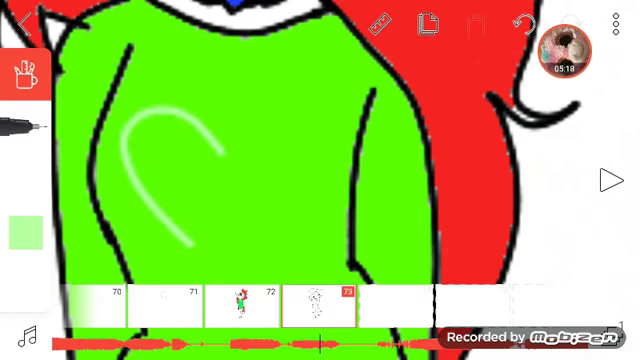
left_click(25, 232)
Set the pen to white and draw the heart outline on the chest
left_click(518, 95)
left_click(27, 24)
left_click(523, 24)
left_click_drag(95, 135, 228, 156)
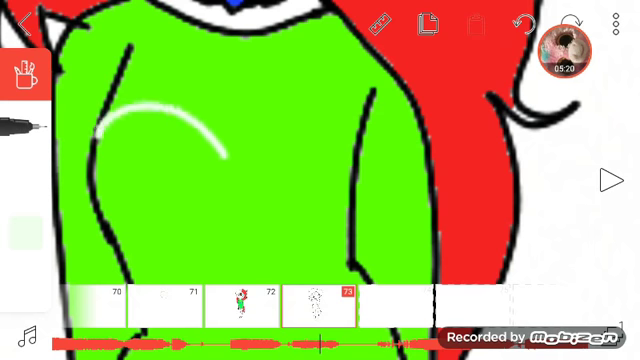
left_click(523, 24)
left_click_drag(97, 193, 221, 157)
left_click_drag(126, 186, 232, 162)
left_click(523, 24)
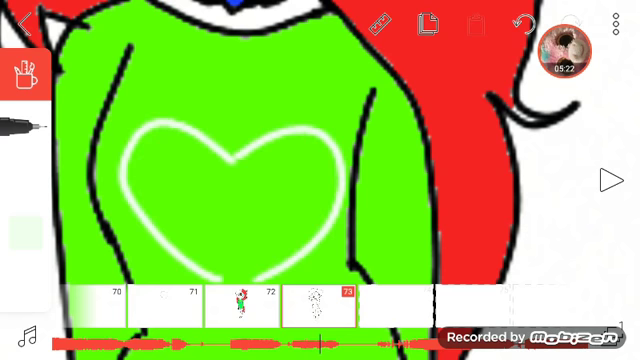
scroll(320, 160, "up", 2)
Add white curls below the heart and a dot inside, then preview frame 72
left_click_drag(243, 217, 254, 228)
scroll(320, 180, "up", 2)
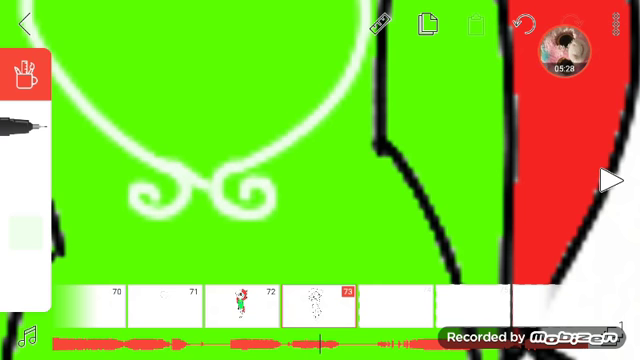
scroll(320, 160, "down", 3)
scroll(320, 160, "down", 2)
scroll(320, 160, "down", 2)
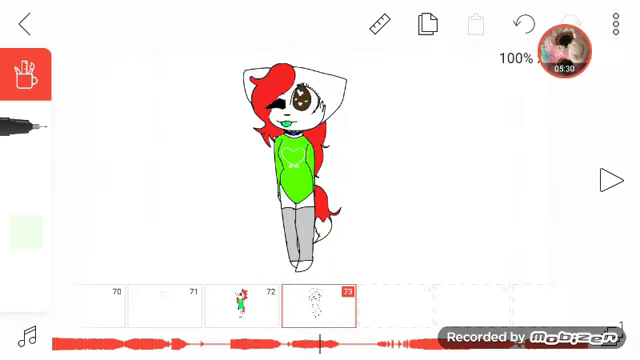
scroll(320, 160, "up", 2)
scroll(320, 160, "up", 3)
left_click(271, 69)
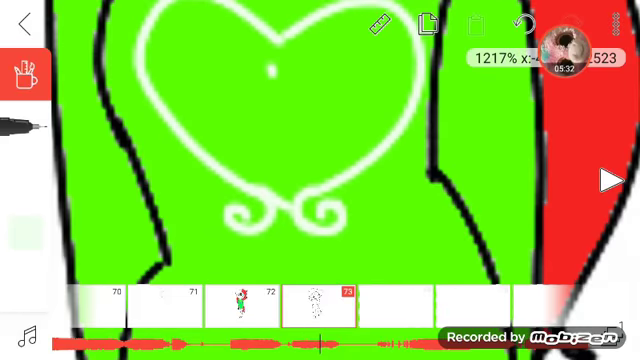
scroll(320, 160, "down", 3)
scroll(320, 160, "down", 2)
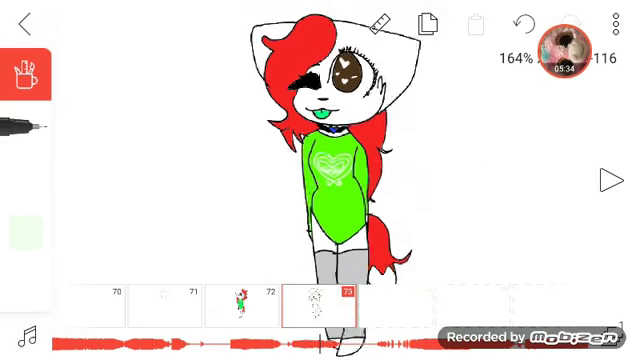
scroll(320, 160, "down", 1)
mouse_move(318, 305)
left_mouse_down()
mouse_move(373, 305)
mouse_move(318, 305)
left_mouse_up()
left_click(565, 50)
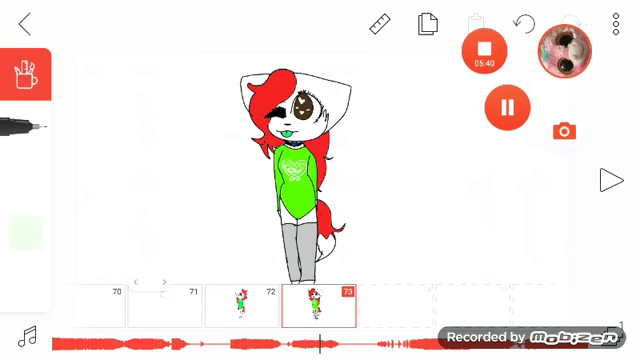